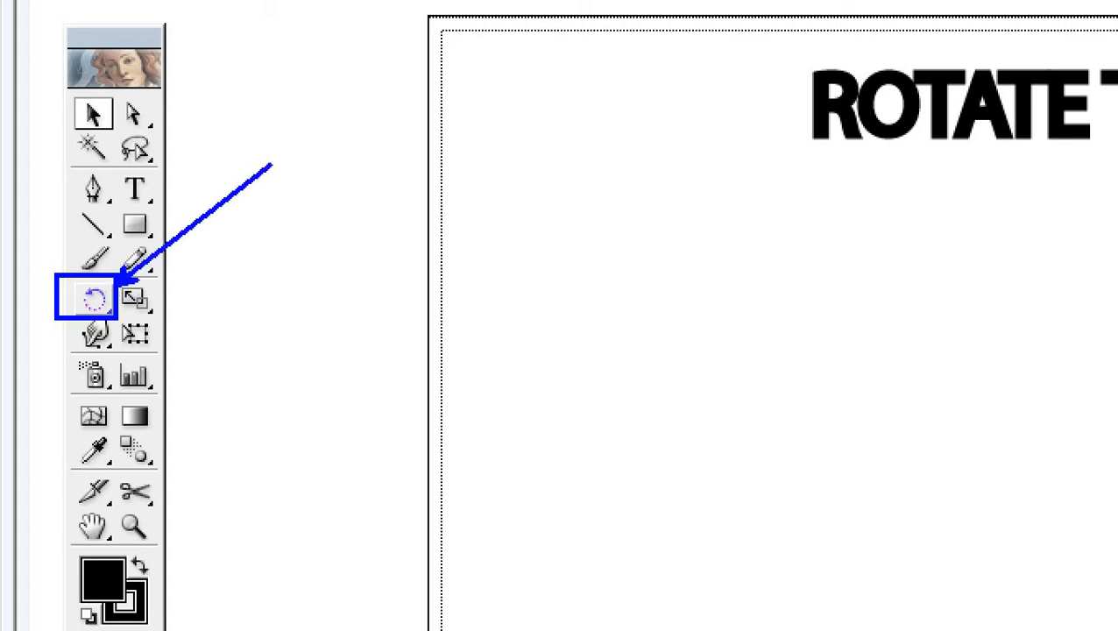
Step: Label the boxed rotate icon in the toolbox with the on-screen annotation text "ROTATE TOOL(R)"
{"action": "key", "text": "t"}
{"action": "type", "text": "ROTATAE"}
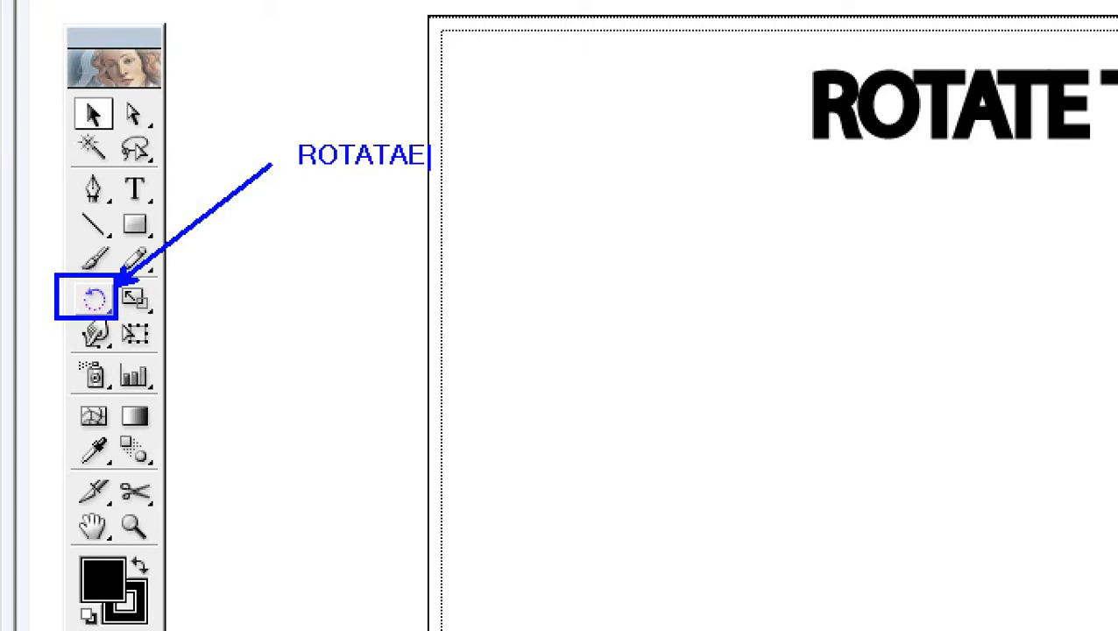
{"action": "key", "text": "BackSpace"}
{"action": "key", "text": "BackSpace"}
{"action": "type", "text": "E TOOL"}
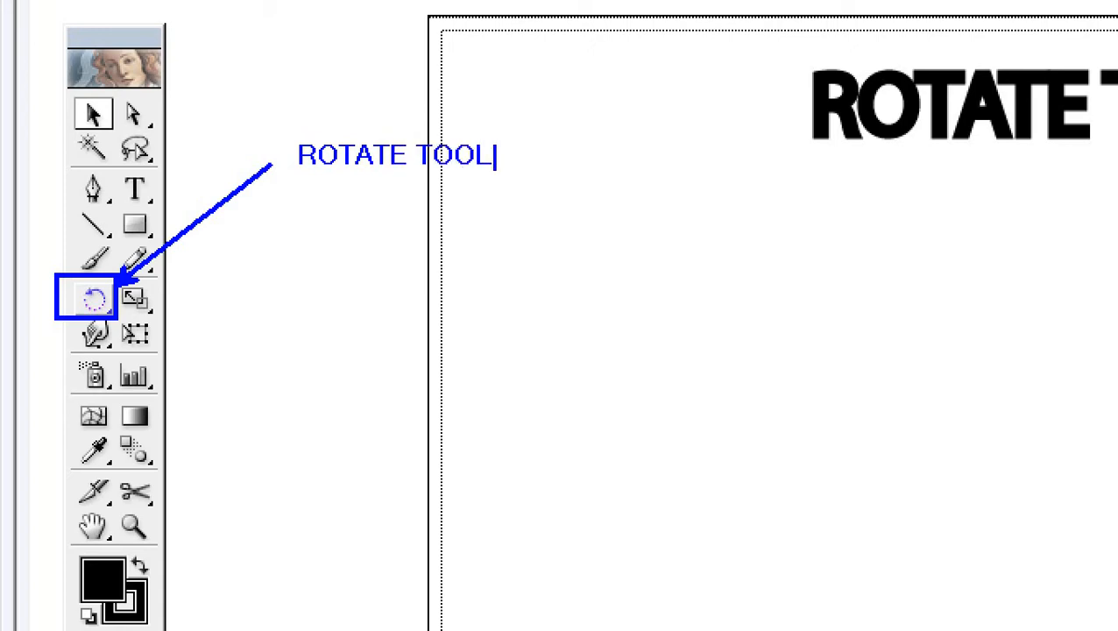
{"action": "type", "text": "(R)"}
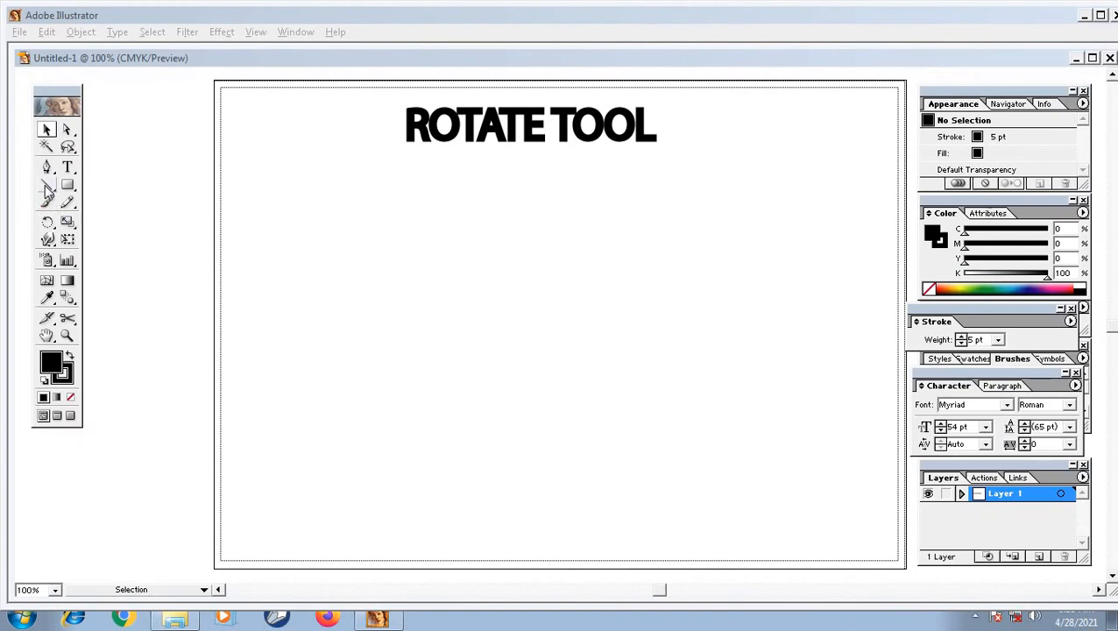
Step: Draw a nearly vertical line segment with a 14 pt stroke in the middle of the artboard, below the title
{"action": "left_click", "coordinate": [47, 184]}
{"action": "left_click", "coordinate": [960, 336]}
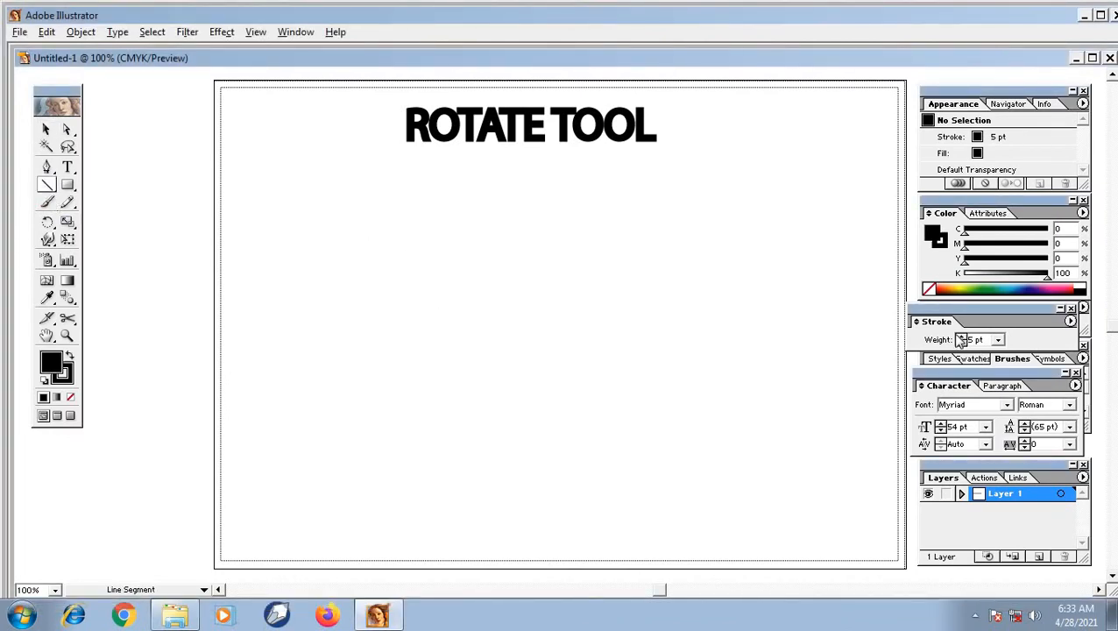
{"action": "left_click", "coordinate": [961, 336]}
{"action": "left_click", "coordinate": [961, 336]}
{"action": "left_click", "coordinate": [961, 336]}
{"action": "left_click", "coordinate": [961, 336]}
{"action": "left_click", "coordinate": [961, 336]}
{"action": "left_click", "coordinate": [961, 336]}
{"action": "left_click", "coordinate": [960, 336]}
{"action": "left_click", "coordinate": [961, 336]}
{"action": "left_click_drag", "start_coordinate": [513, 217], "coordinate": [514, 465]}
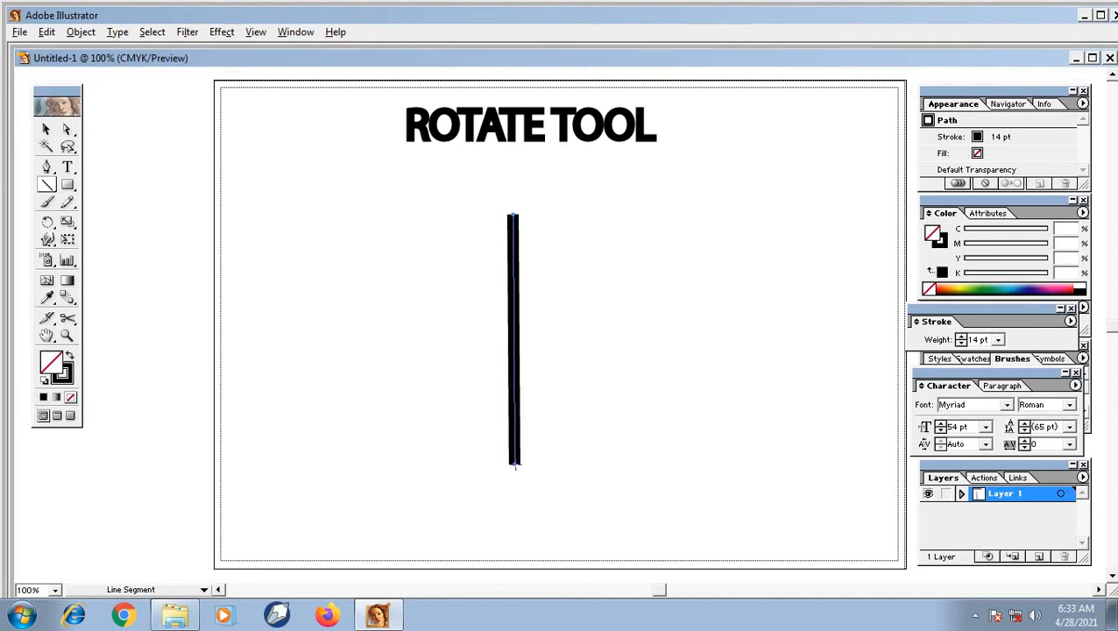
Step: Rotate the line to a nearly horizontal position using the Selection tool's bounding box
{"action": "left_click", "coordinate": [48, 131]}
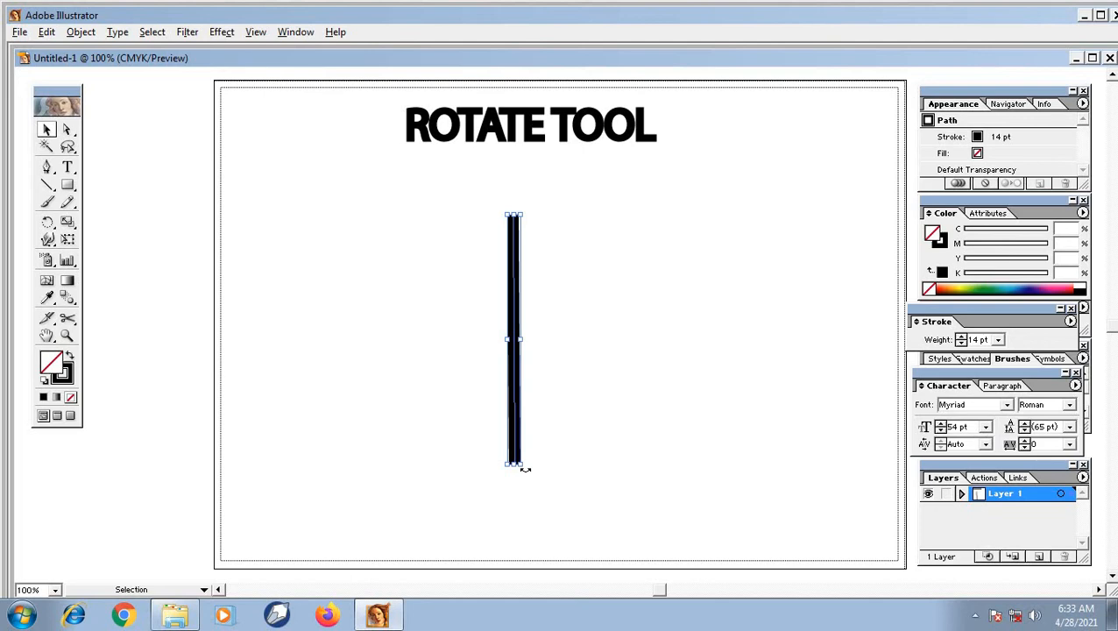
{"action": "left_click_drag", "start_coordinate": [524, 468], "coordinate": [655, 341]}
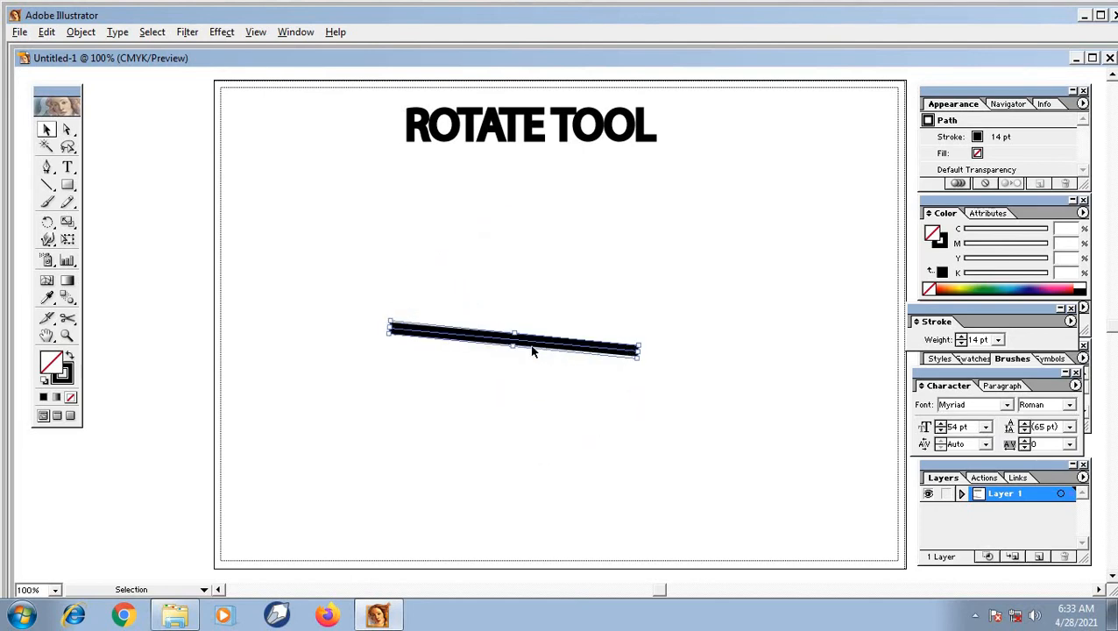
{"action": "key", "text": "ctrl+1"}
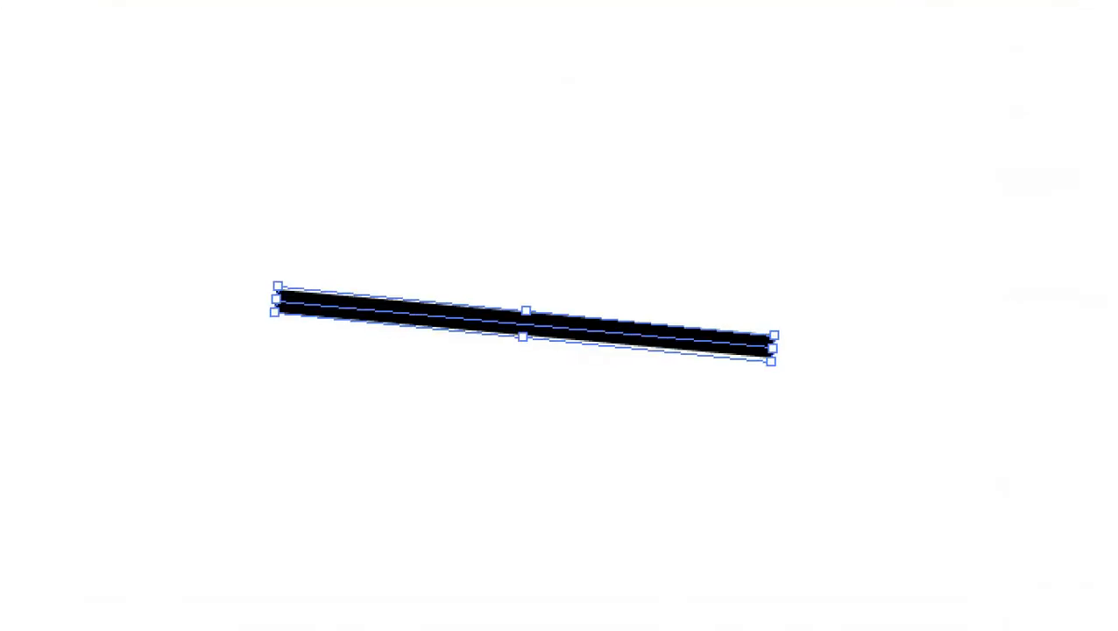
{"action": "left_click", "coordinate": [518, 326]}
{"action": "left_click_drag", "start_coordinate": [518, 287], "coordinate": [483, 372]}
{"action": "key", "text": "ctrl+z"}
{"action": "mouse_move", "coordinate": [523, 275]}
{"action": "left_mouse_down"}
{"action": "mouse_move", "coordinate": [485, 363]}
{"action": "mouse_move", "coordinate": [548, 381]}
{"action": "mouse_move", "coordinate": [565, 314]}
{"action": "mouse_move", "coordinate": [529, 277]}
{"action": "left_mouse_up"}
{"action": "key", "text": "Escape"}
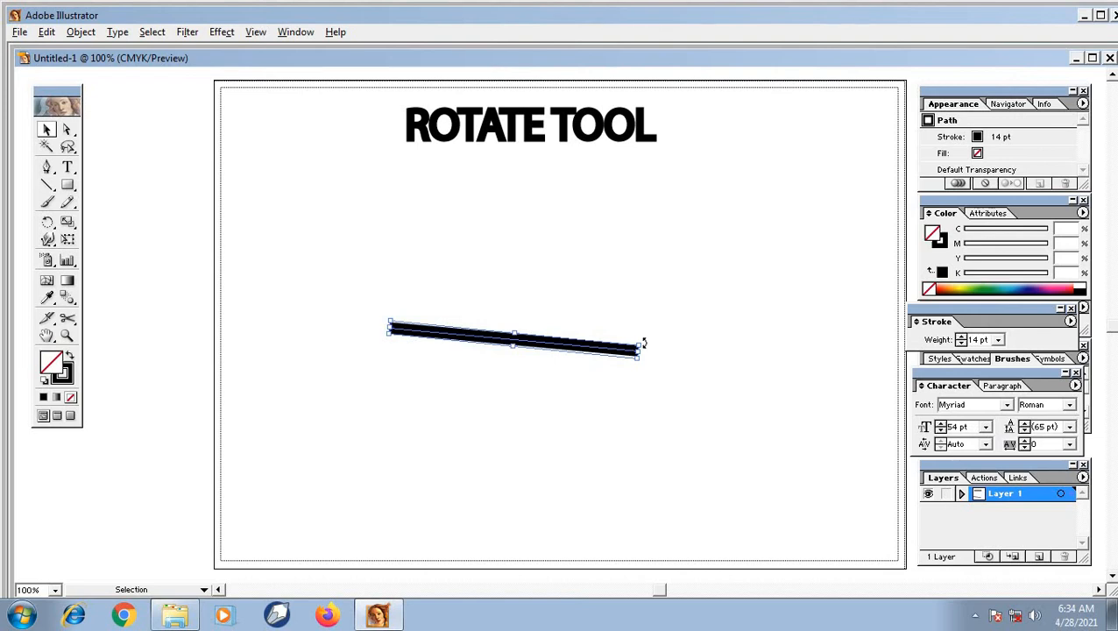
Step: Turn the line by its bounding box to nearly vertical and back to nearly horizontal
{"action": "left_click_drag", "start_coordinate": [643, 344], "coordinate": [504, 450]}
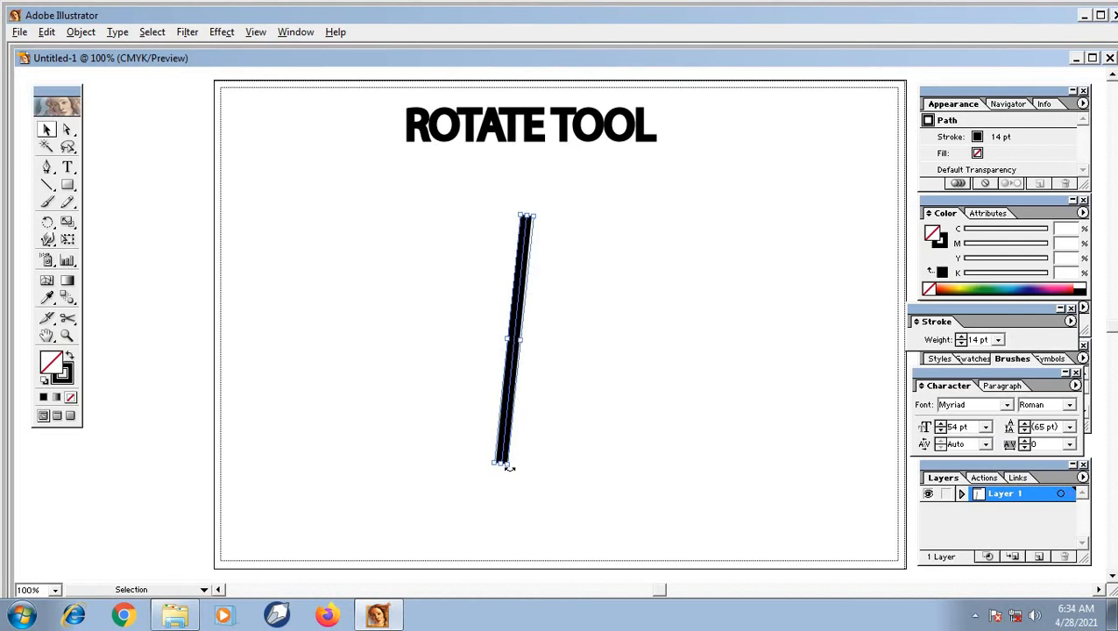
{"action": "left_click_drag", "start_coordinate": [509, 468], "coordinate": [634, 351]}
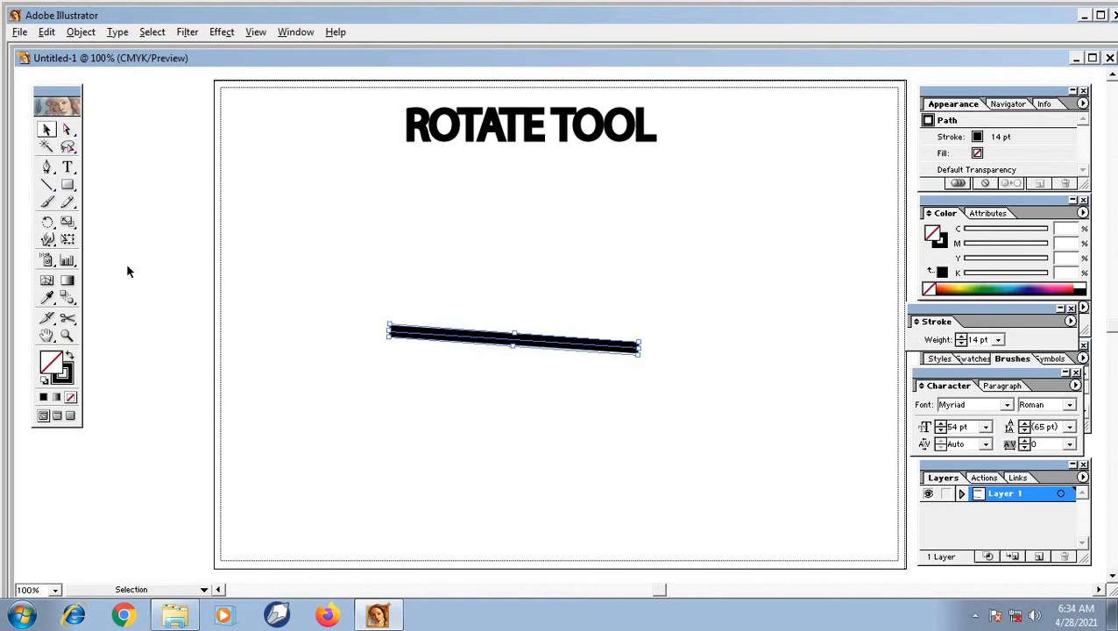
Step: Lengthen the nearly horizontal line at both ends with the Selection tool so that it spans most of the artboard
{"action": "left_click", "coordinate": [47, 225]}
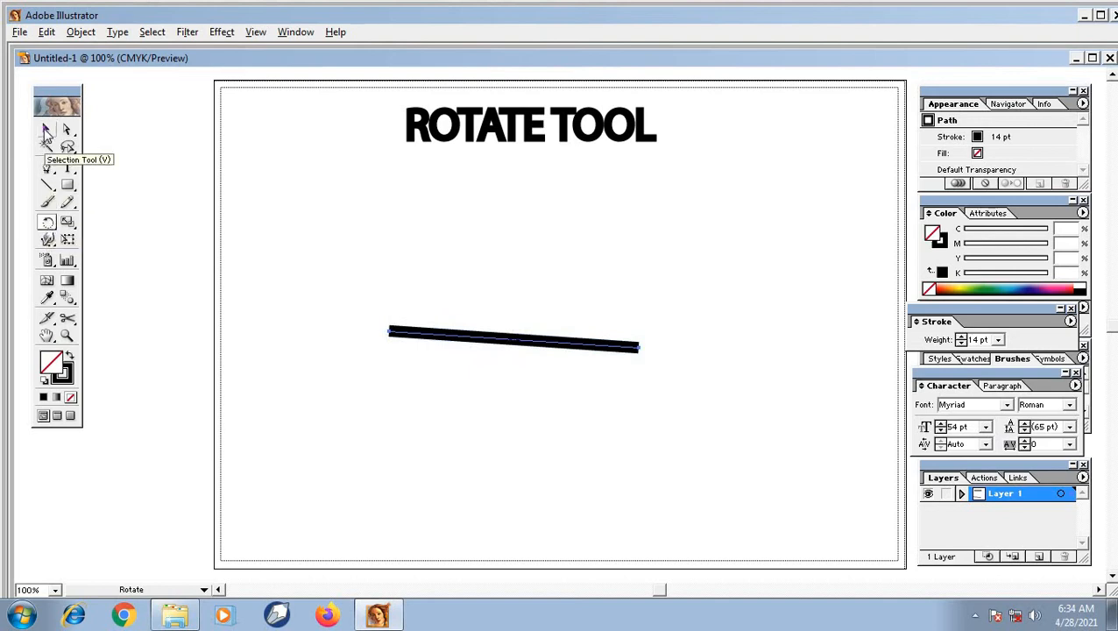
{"action": "left_click", "coordinate": [47, 132]}
{"action": "left_click", "coordinate": [639, 353]}
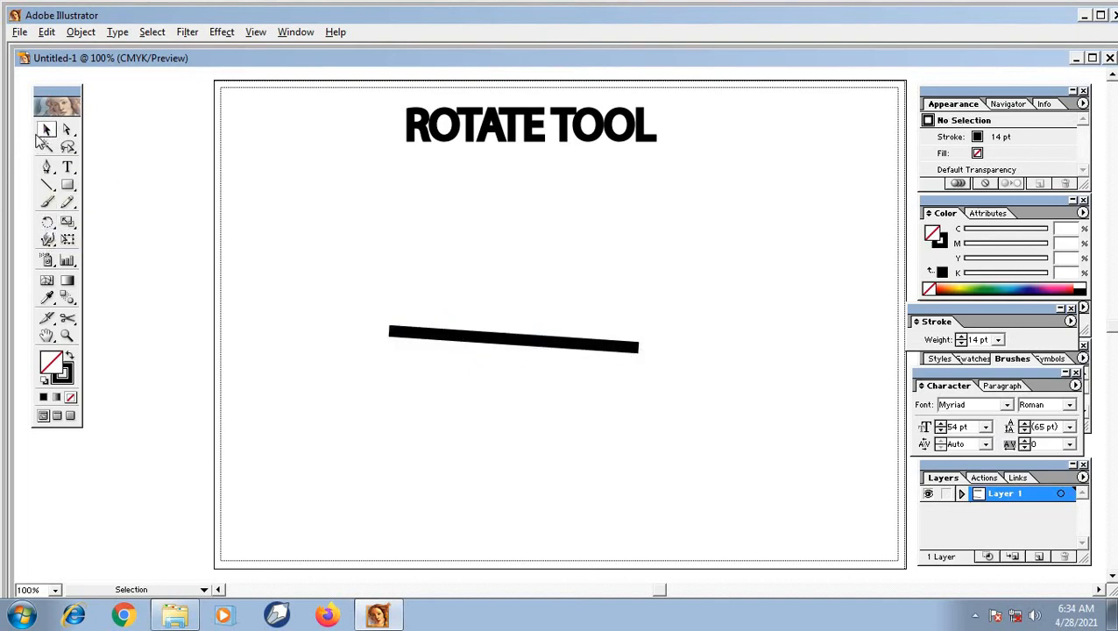
{"action": "left_click", "coordinate": [538, 343]}
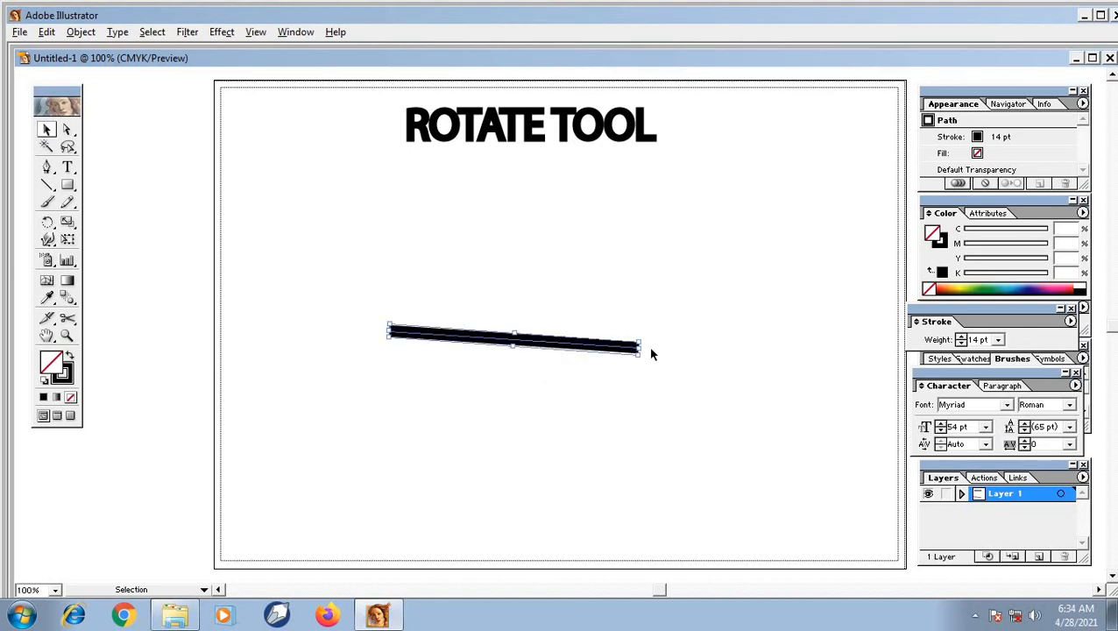
{"action": "left_click_drag", "start_coordinate": [638, 349], "coordinate": [837, 363]}
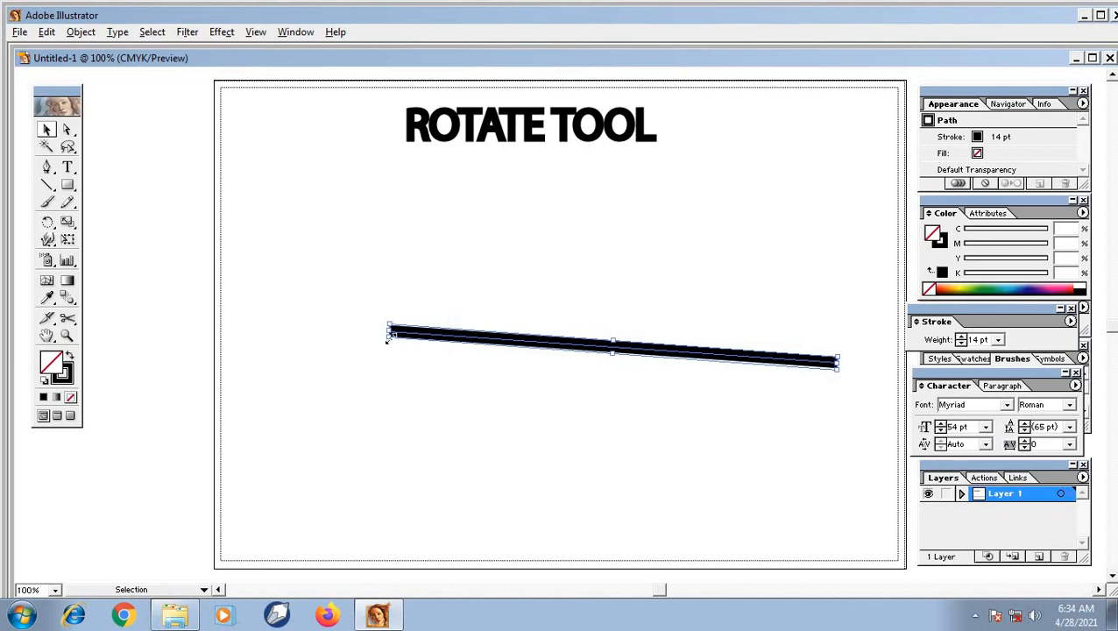
{"action": "left_click_drag", "start_coordinate": [388, 331], "coordinate": [296, 328]}
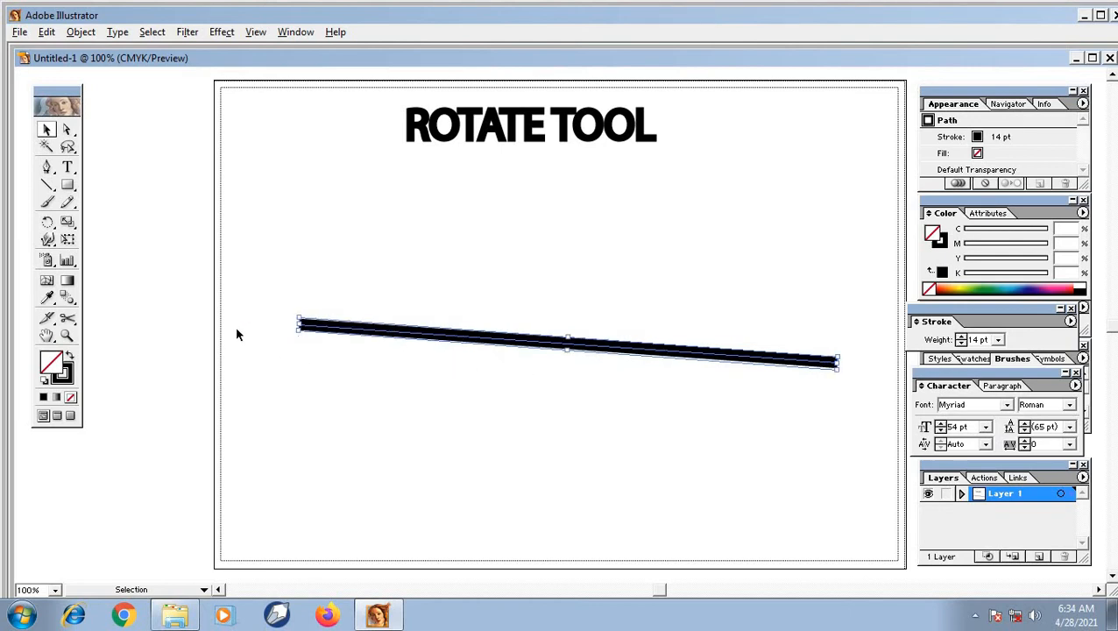
Step: Rotate the long line freely with the Rotate tool, first about its centre and then about other reference points
{"action": "left_click", "coordinate": [48, 224]}
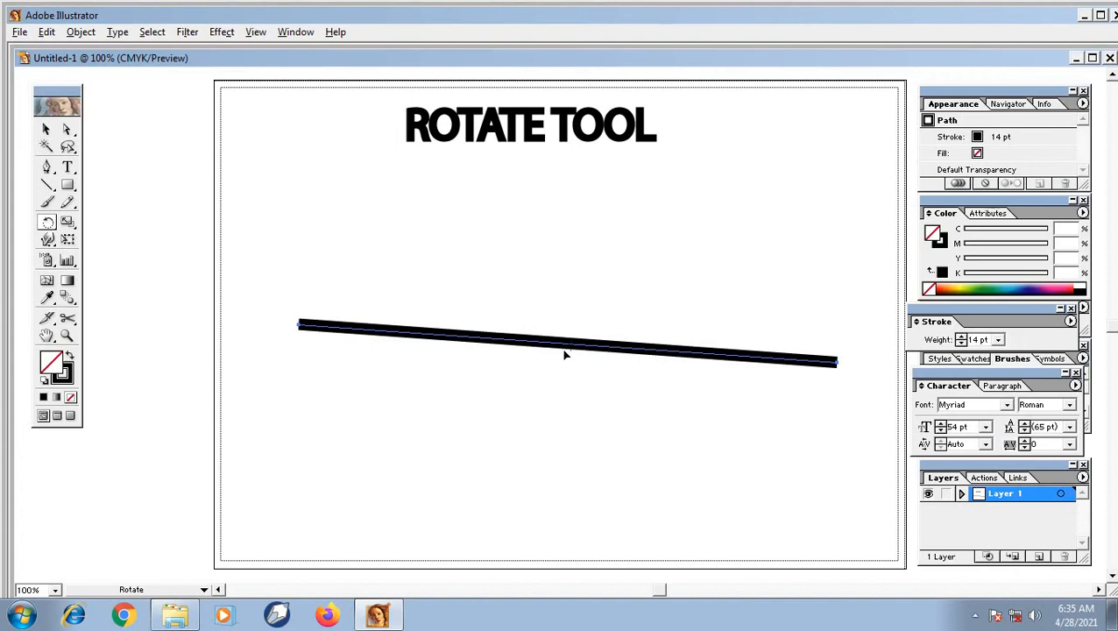
{"action": "left_click_drag", "start_coordinate": [837, 366], "coordinate": [788, 480]}
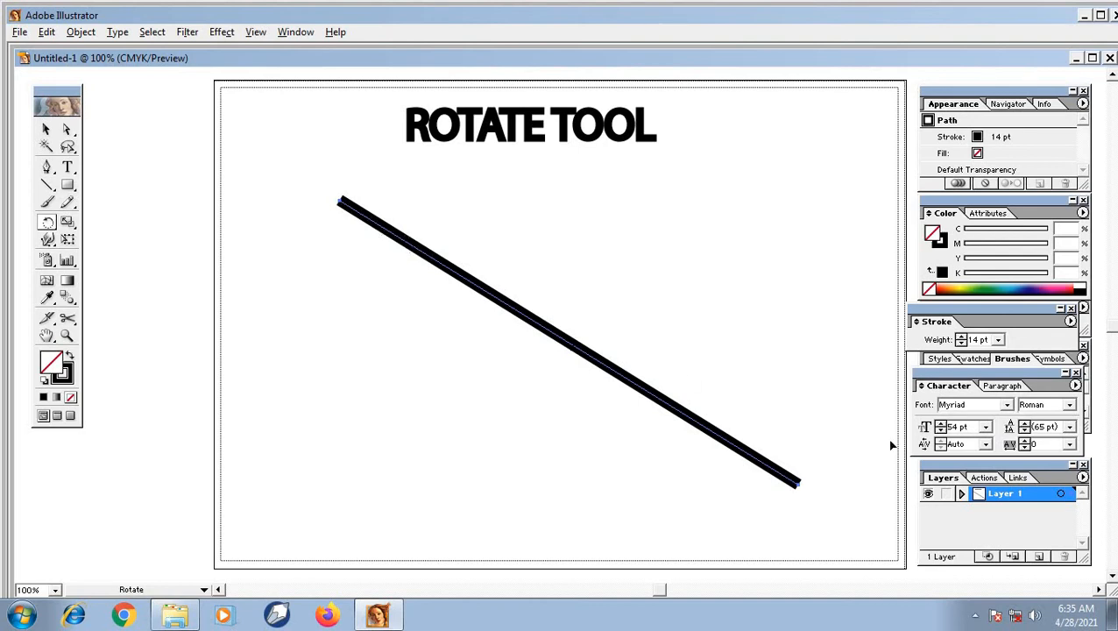
{"action": "left_click_drag", "start_coordinate": [781, 497], "coordinate": [465, 517]}
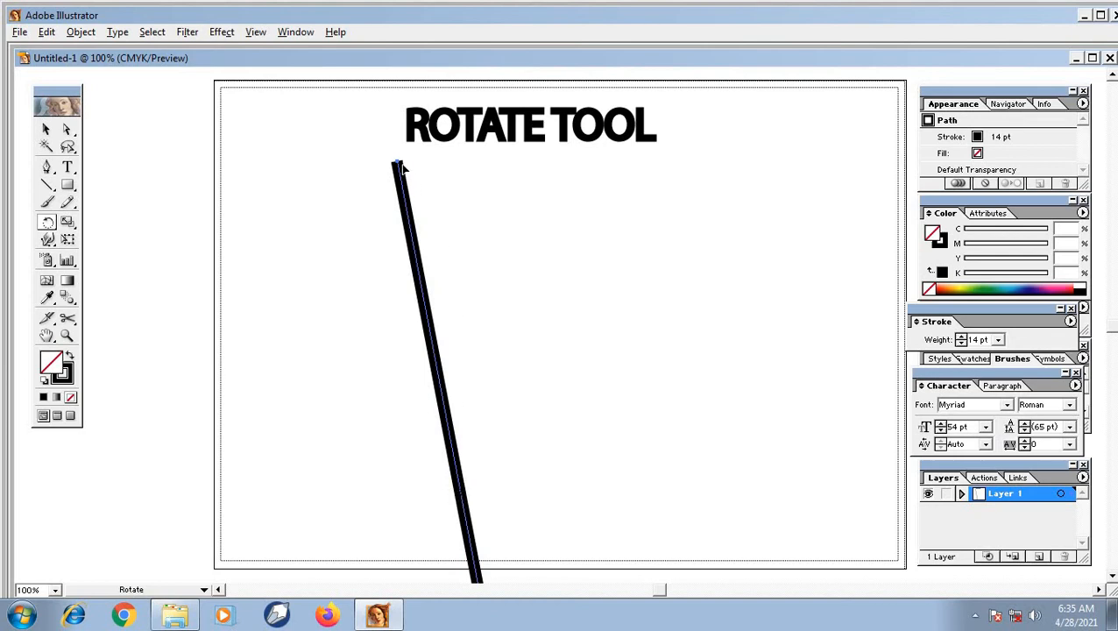
{"action": "left_click_drag", "start_coordinate": [398, 164], "coordinate": [271, 217]}
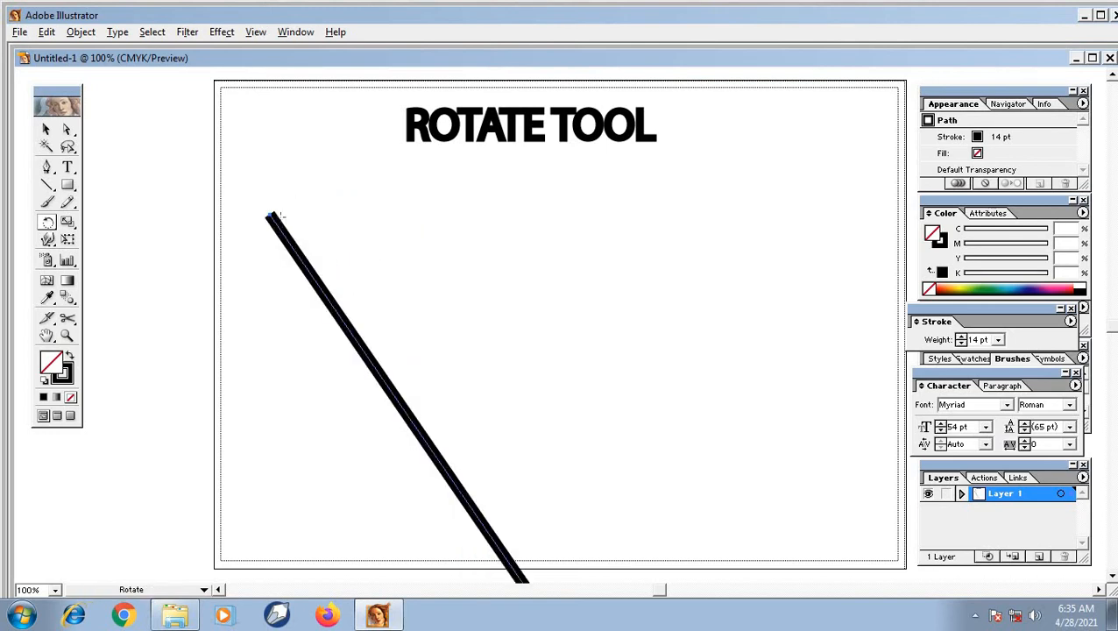
{"action": "left_click_drag", "start_coordinate": [264, 220], "coordinate": [174, 470]}
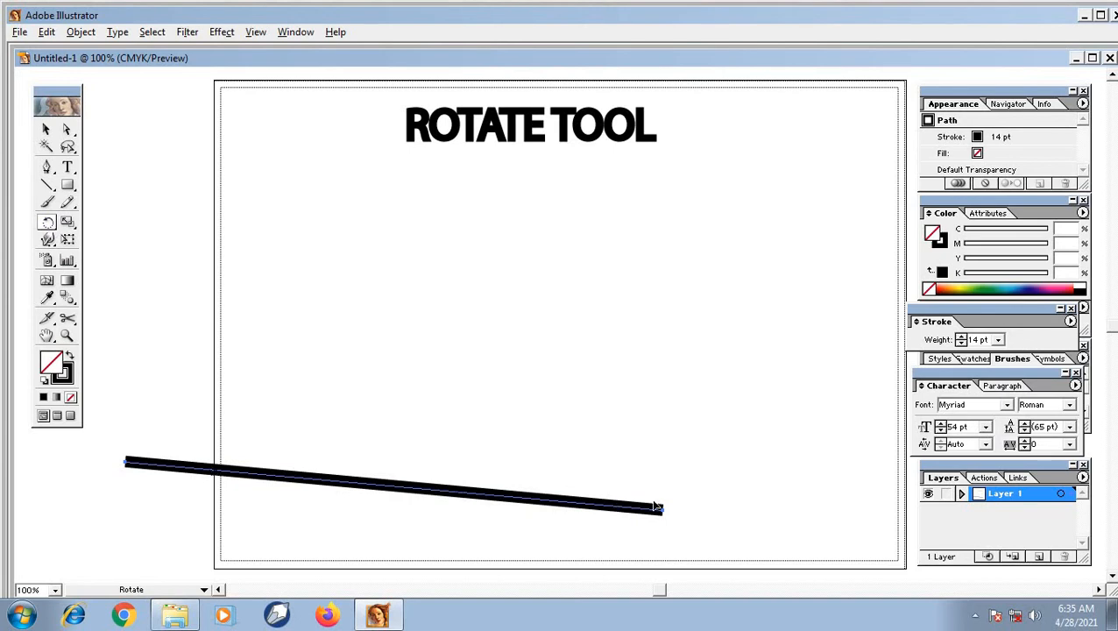
{"action": "left_click_drag", "start_coordinate": [662, 515], "coordinate": [671, 337]}
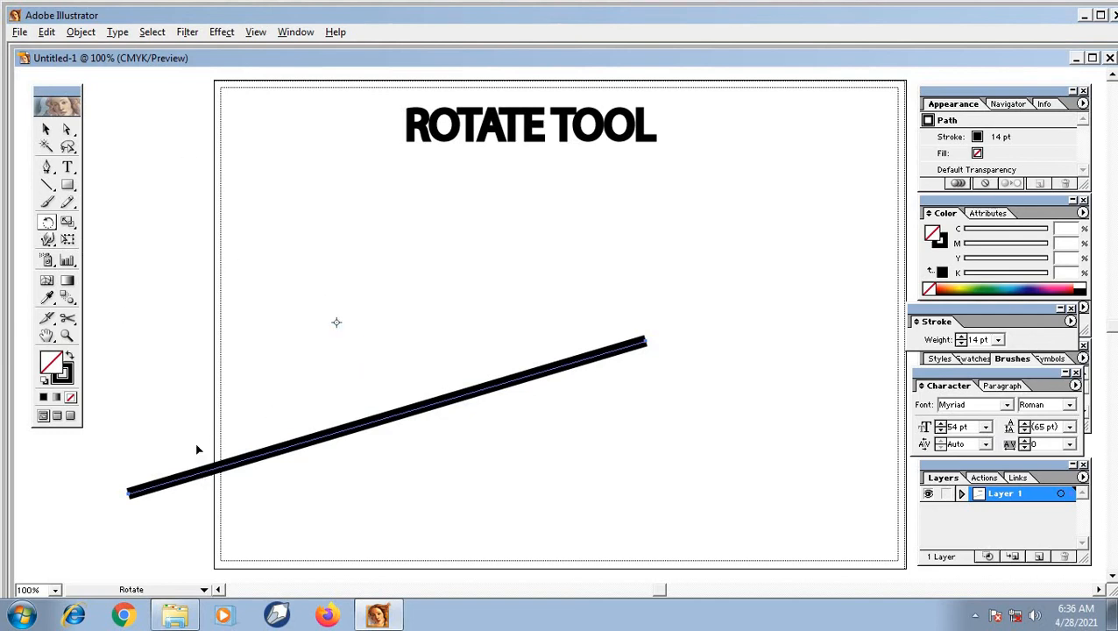
Step: Swing the line several times around a reference point in the left half of the artboard, then delete it
{"action": "left_click_drag", "start_coordinate": [130, 496], "coordinate": [526, 244]}
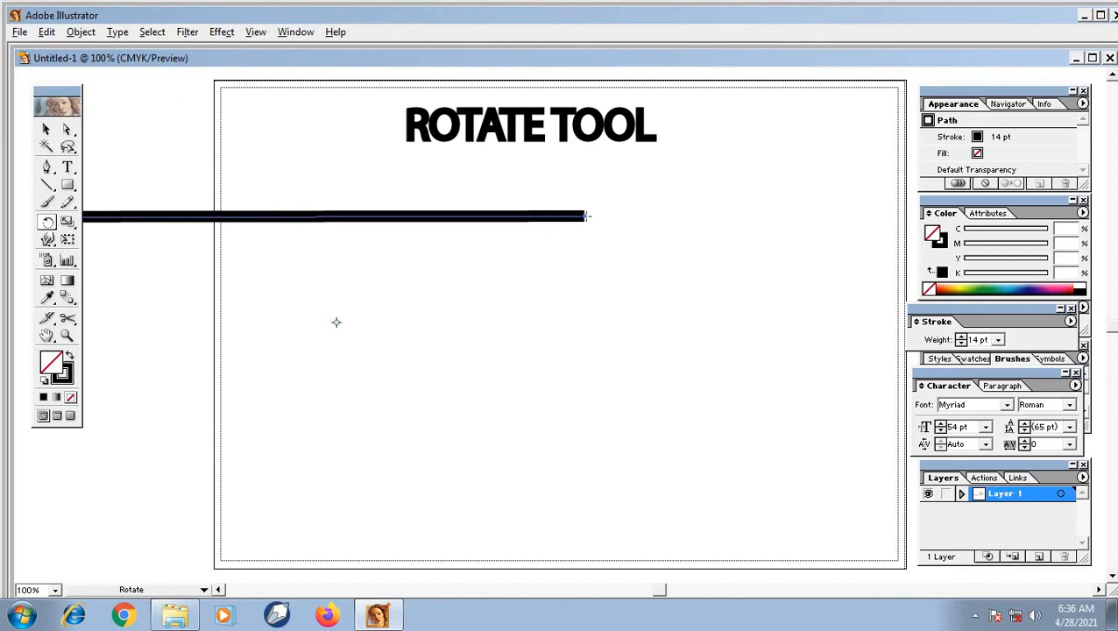
{"action": "left_click_drag", "start_coordinate": [585, 215], "coordinate": [214, 386]}
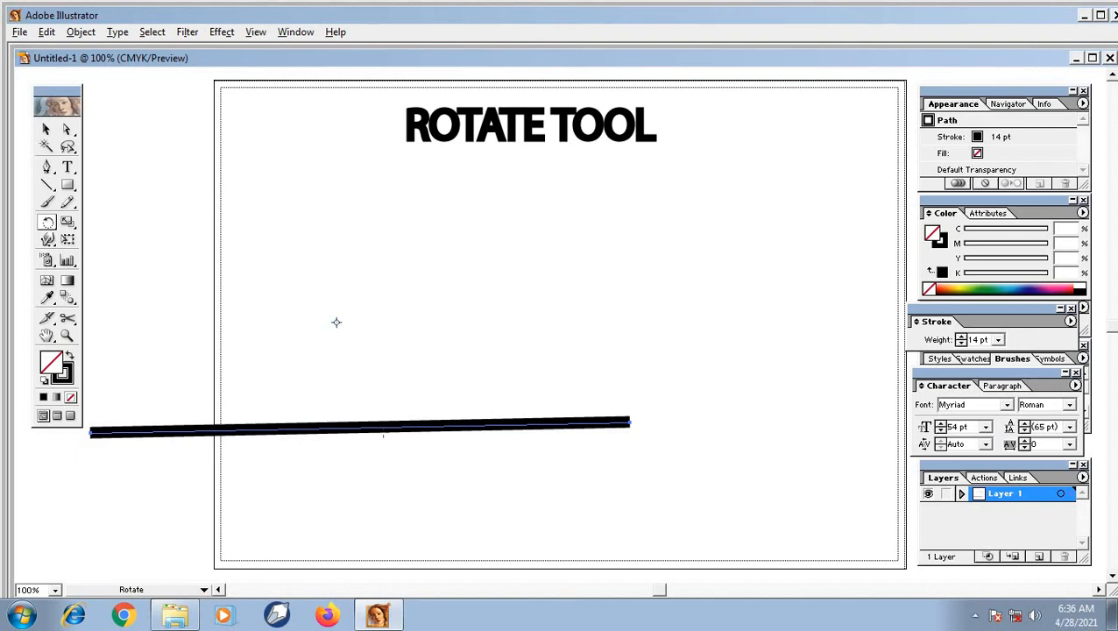
{"action": "left_click_drag", "start_coordinate": [613, 426], "coordinate": [443, 114]}
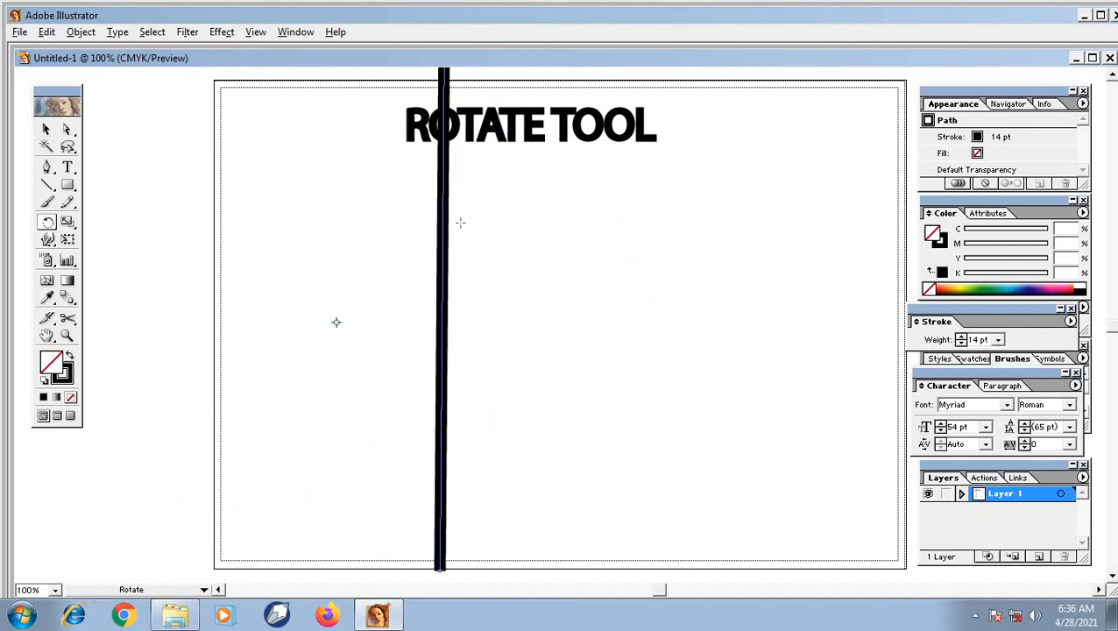
{"action": "left_click_drag", "start_coordinate": [441, 72], "coordinate": [118, 233]}
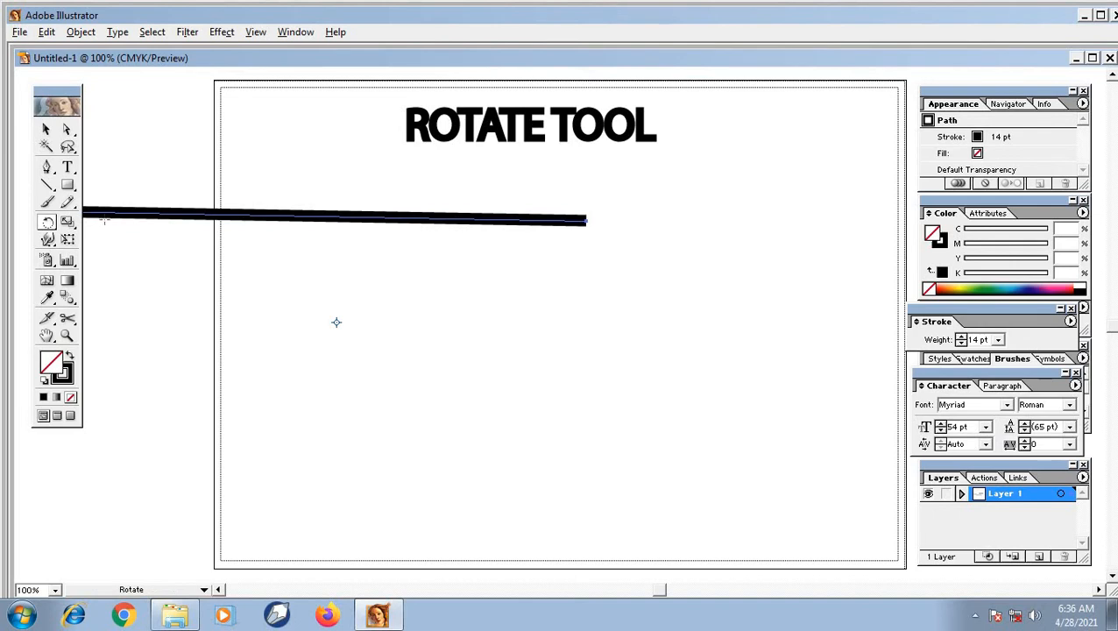
{"action": "left_click_drag", "start_coordinate": [117, 219], "coordinate": [220, 554]}
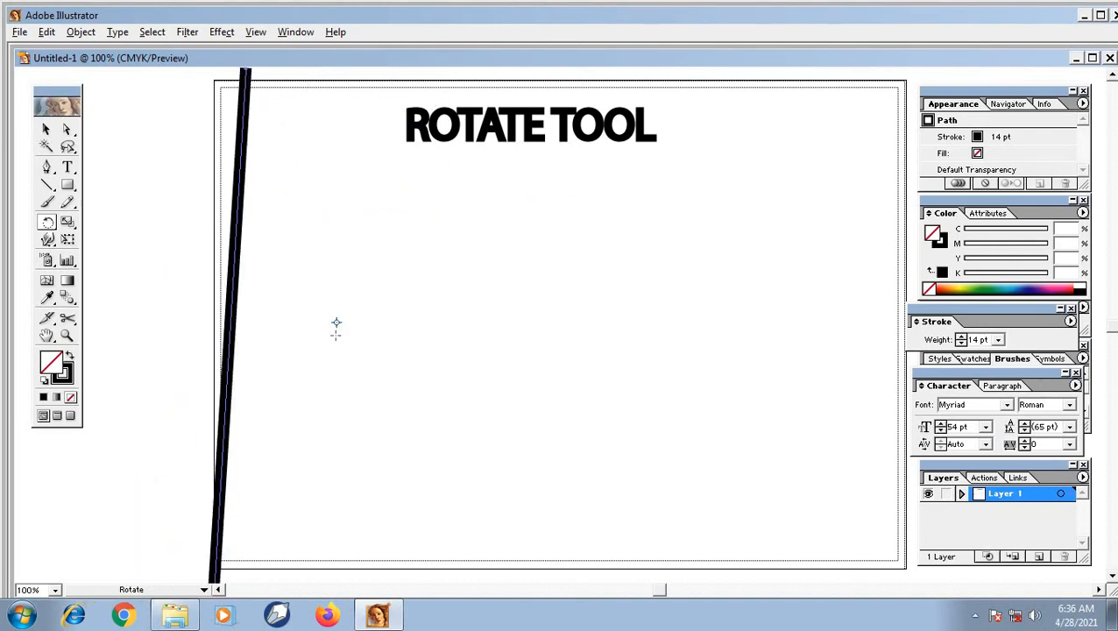
{"action": "key", "text": "Delete"}
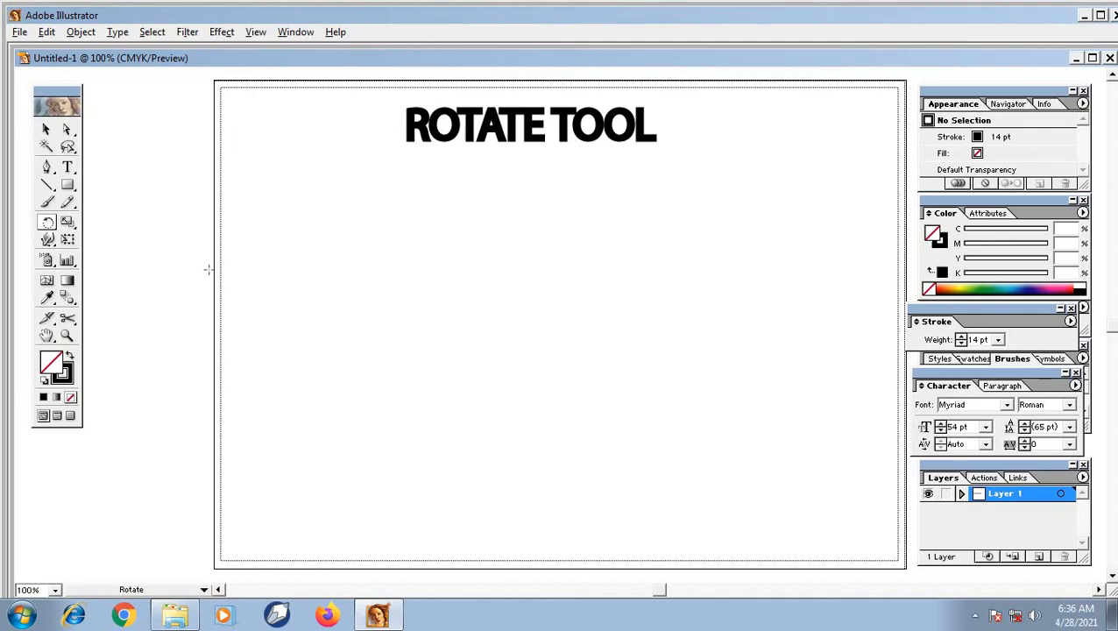
Step: Draw a wide ellipse with a 14 pt stroke filling most of the artboard below the title
{"action": "left_click", "coordinate": [67, 186]}
{"action": "left_click_drag", "start_coordinate": [70, 191], "coordinate": [124, 187]}
{"action": "mouse_move", "coordinate": [297, 187]}
{"action": "left_mouse_down"}
{"action": "mouse_move", "coordinate": [459, 359]}
{"action": "mouse_move", "coordinate": [741, 446]}
{"action": "mouse_move", "coordinate": [789, 499]}
{"action": "left_mouse_up"}
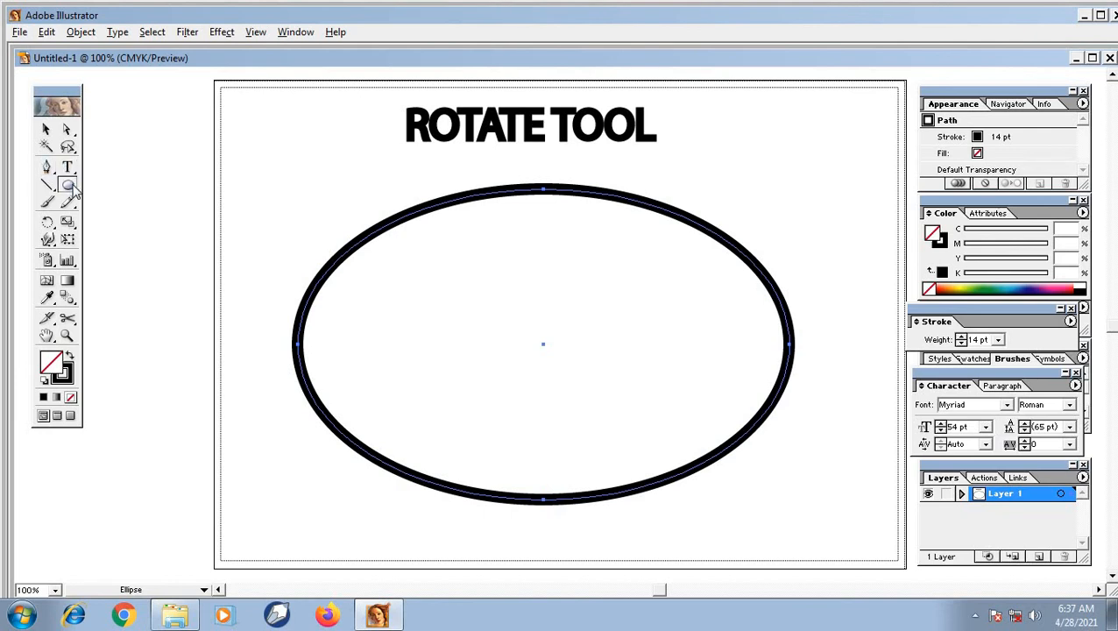
Step: Try a small five-pointed star on the ellipse's upper edge, then delete the star
{"action": "left_click_drag", "start_coordinate": [69, 186], "coordinate": [166, 187]}
{"action": "left_click_drag", "start_coordinate": [496, 203], "coordinate": [529, 238]}
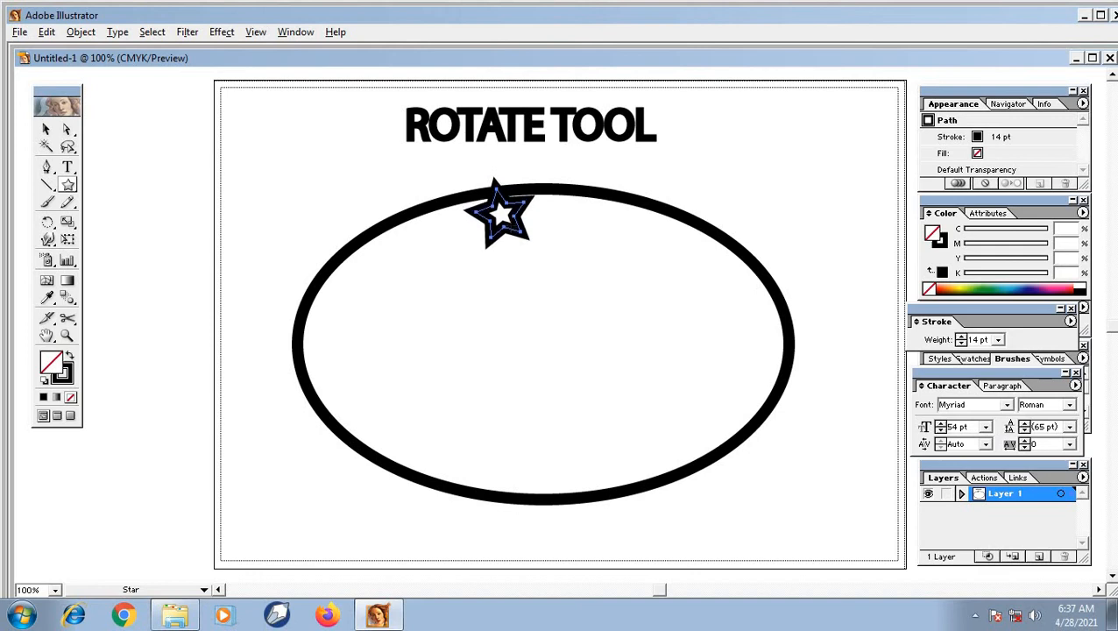
{"action": "key", "text": "Down"}
{"action": "key", "text": "Down"}
{"action": "key", "text": "Down"}
{"action": "key", "text": "Down"}
{"action": "key", "text": "Down"}
{"action": "key", "text": "Down"}
{"action": "key", "text": "Down"}
{"action": "key", "text": "Down"}
{"action": "key", "text": "Down"}
{"action": "key", "text": "Down"}
{"action": "key", "text": "Down"}
{"action": "key", "text": "Down"}
{"action": "key", "text": "Down"}
{"action": "key", "text": "Down"}
{"action": "key", "text": "Down"}
{"action": "key", "text": "Down"}
{"action": "key", "text": "Delete"}
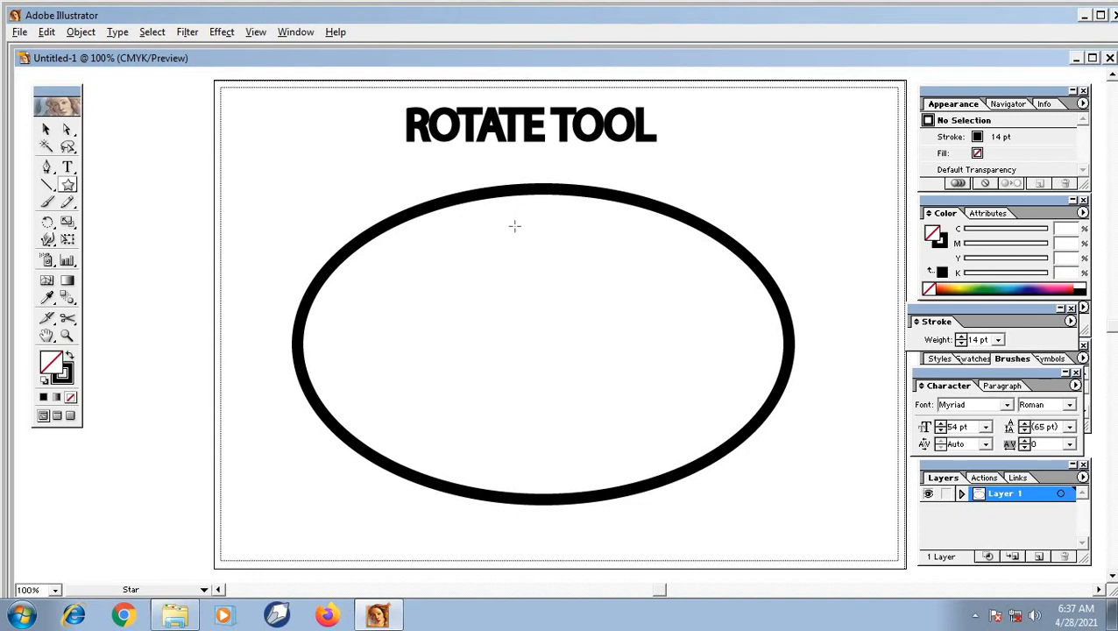
Step: Select the large ellipse and delete it from the artboard
{"action": "key", "text": "v"}
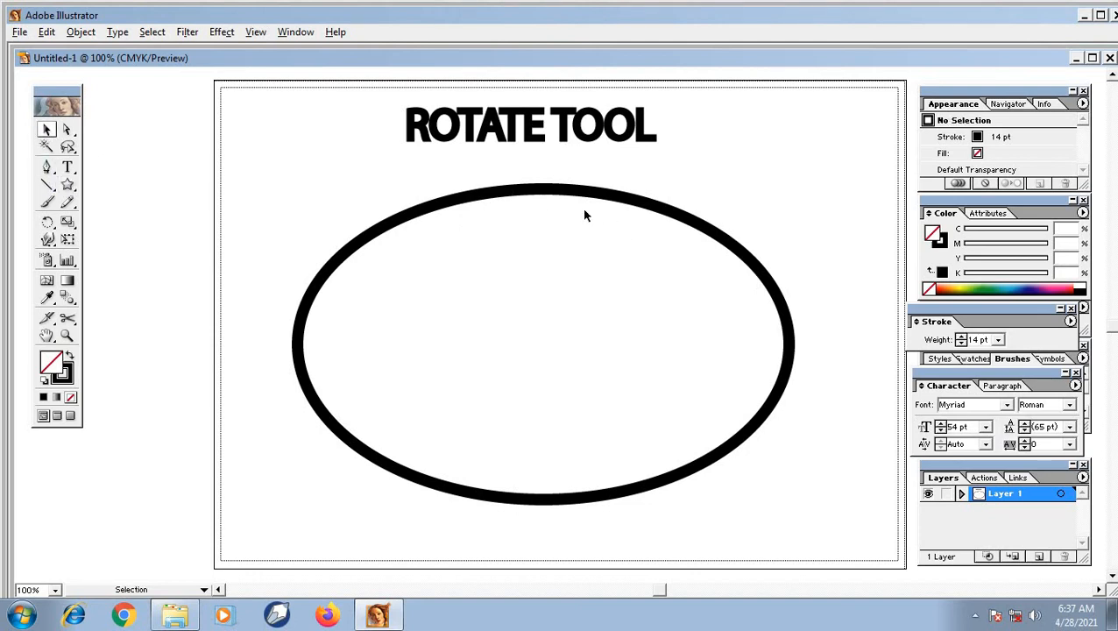
{"action": "left_click", "coordinate": [541, 191]}
{"action": "key", "text": "Delete"}
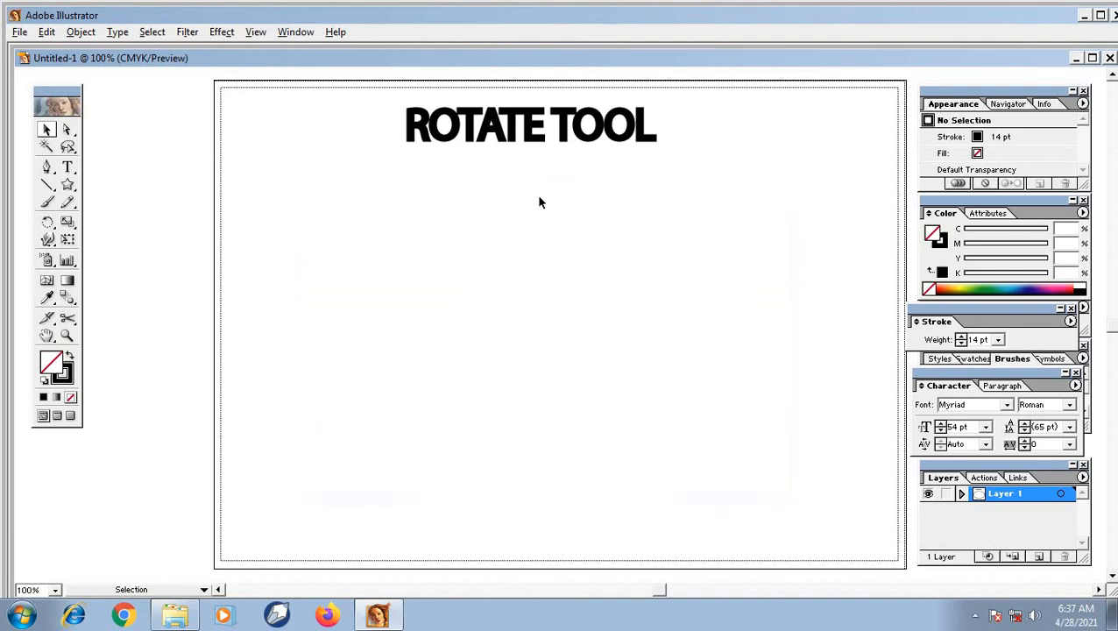
Step: Draw a large circle with a 14 pt stroke below the title and nudge it upward to fit inside the artboard
{"action": "left_click", "coordinate": [68, 186]}
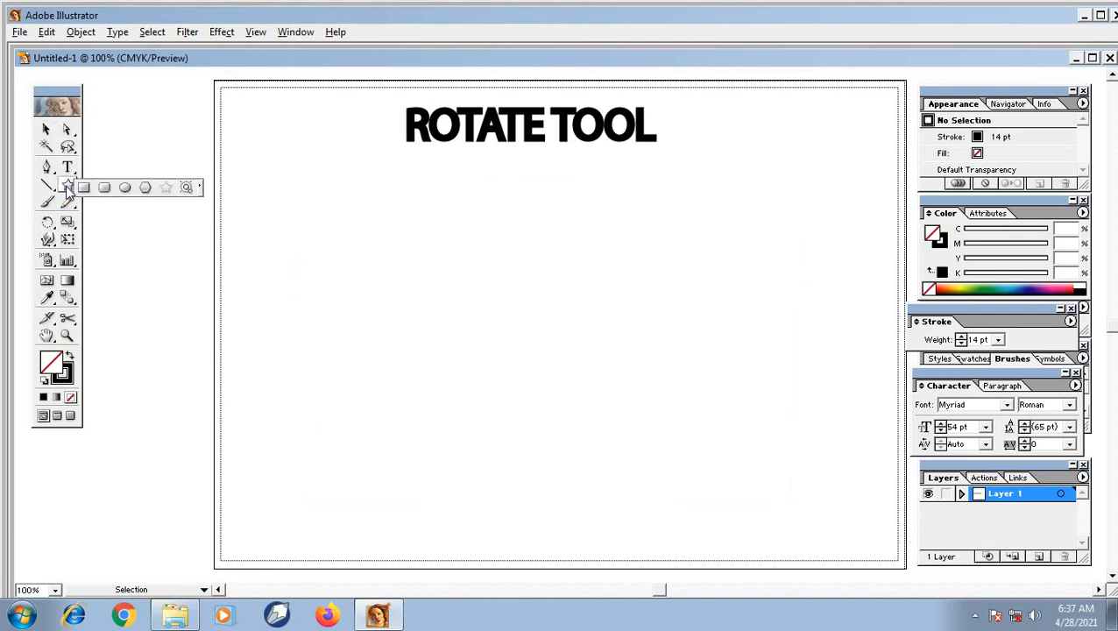
{"action": "left_click", "coordinate": [124, 187]}
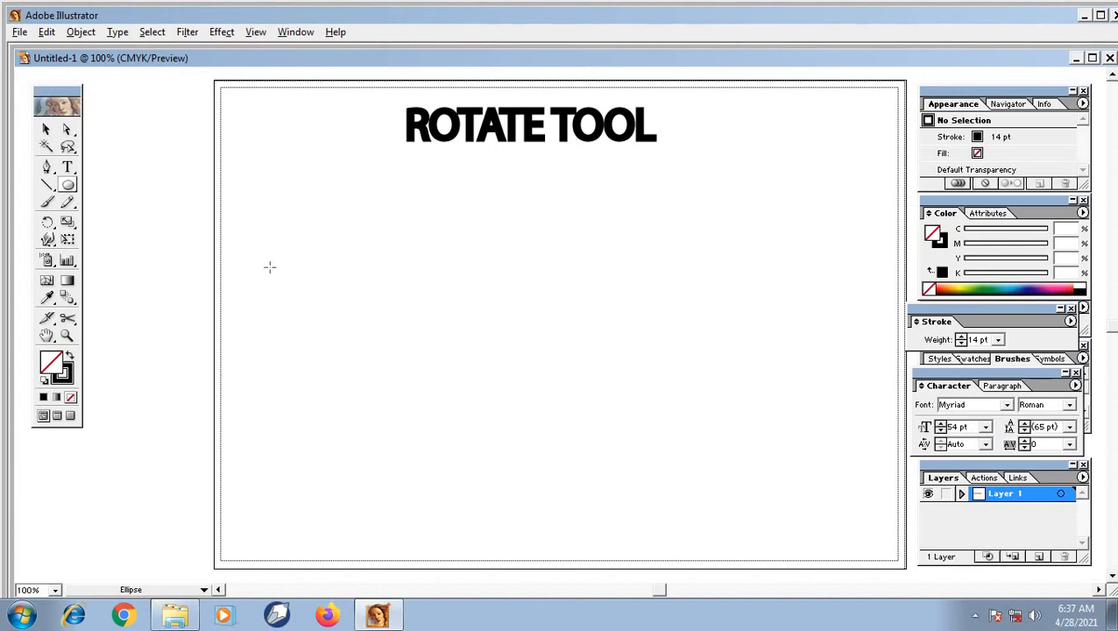
{"action": "mouse_move", "coordinate": [378, 224]}
{"action": "left_mouse_down"}
{"action": "mouse_move", "coordinate": [634, 394]}
{"action": "mouse_move", "coordinate": [727, 436]}
{"action": "mouse_move", "coordinate": [716, 425]}
{"action": "left_mouse_up"}
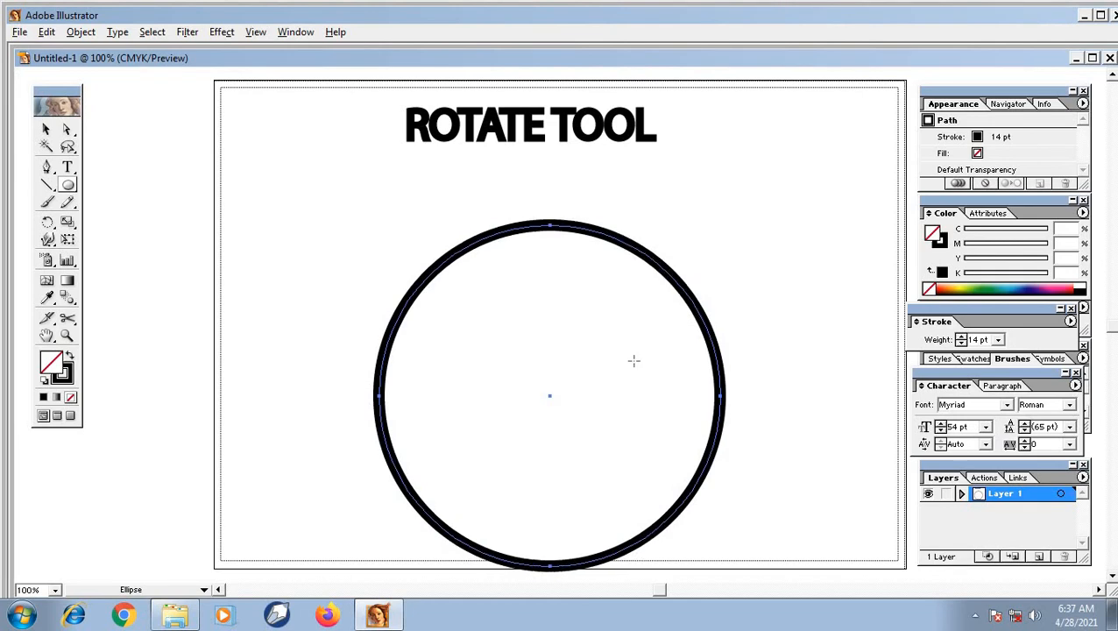
{"action": "key", "text": "Up"}
{"action": "key", "text": "Up"}
{"action": "key", "text": "Up"}
{"action": "key", "text": "Up"}
{"action": "key", "text": "Up"}
{"action": "key", "text": "Up"}
{"action": "key", "text": "Up"}
{"action": "key", "text": "Up"}
{"action": "key", "text": "Up"}
{"action": "key", "text": "Up"}
{"action": "key", "text": "Up"}
{"action": "key", "text": "Up"}
{"action": "key", "text": "Up"}
{"action": "key", "text": "Up"}
{"action": "key", "text": "Up"}
{"action": "key", "text": "Up"}
{"action": "key", "text": "Up"}
{"action": "key", "text": "Up"}
{"action": "key", "text": "Up"}
{"action": "key", "text": "Up"}
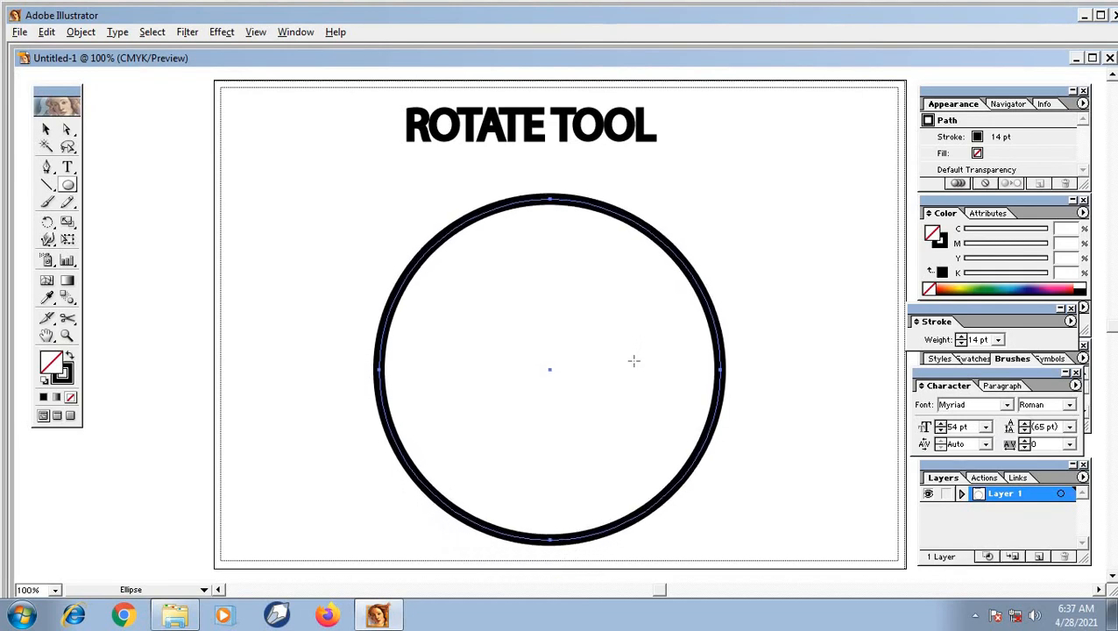
{"action": "key", "text": "Up"}
{"action": "key", "text": "Up"}
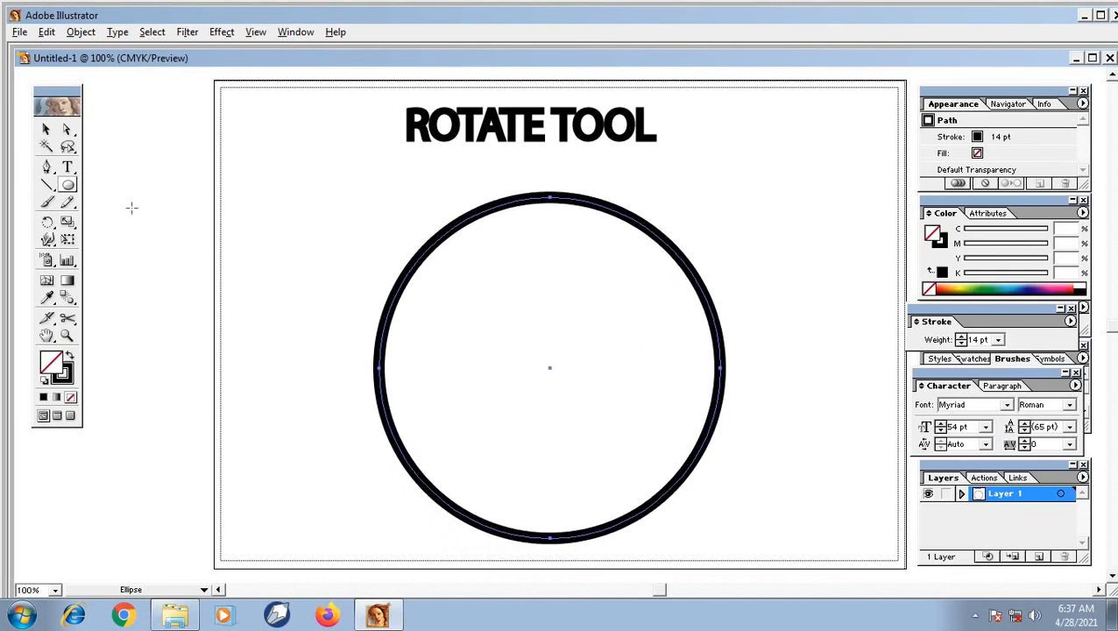
Step: Reduce the circle's stroke weight to 7 pt and deselect the circle
{"action": "left_click", "coordinate": [271, 167]}
{"action": "left_click", "coordinate": [632, 320]}
{"action": "left_click", "coordinate": [961, 342]}
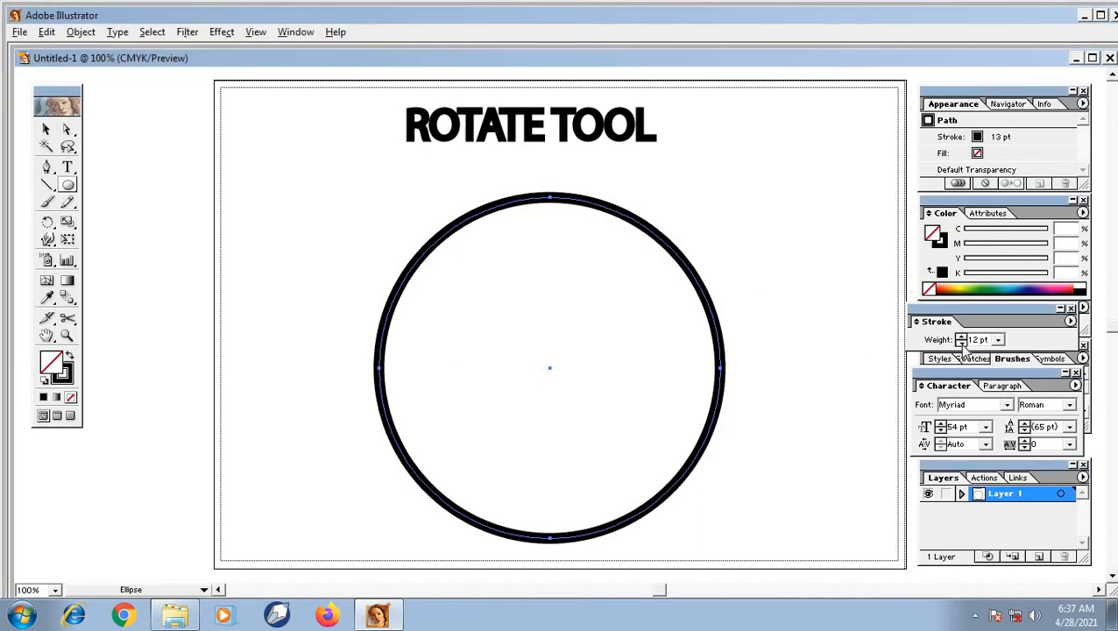
{"action": "left_click", "coordinate": [961, 343]}
{"action": "left_click", "coordinate": [961, 342]}
{"action": "left_click", "coordinate": [961, 343]}
{"action": "left_click", "coordinate": [961, 342]}
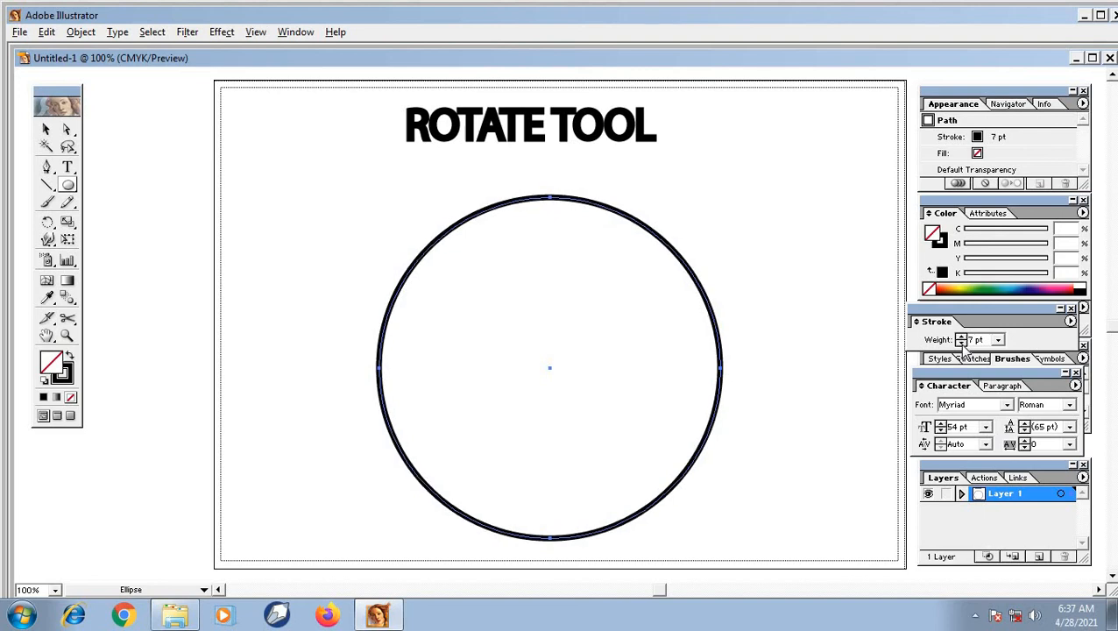
{"action": "left_click", "coordinate": [737, 300]}
{"action": "left_click", "coordinate": [627, 323]}
{"action": "left_click", "coordinate": [47, 128]}
{"action": "left_click", "coordinate": [346, 166]}
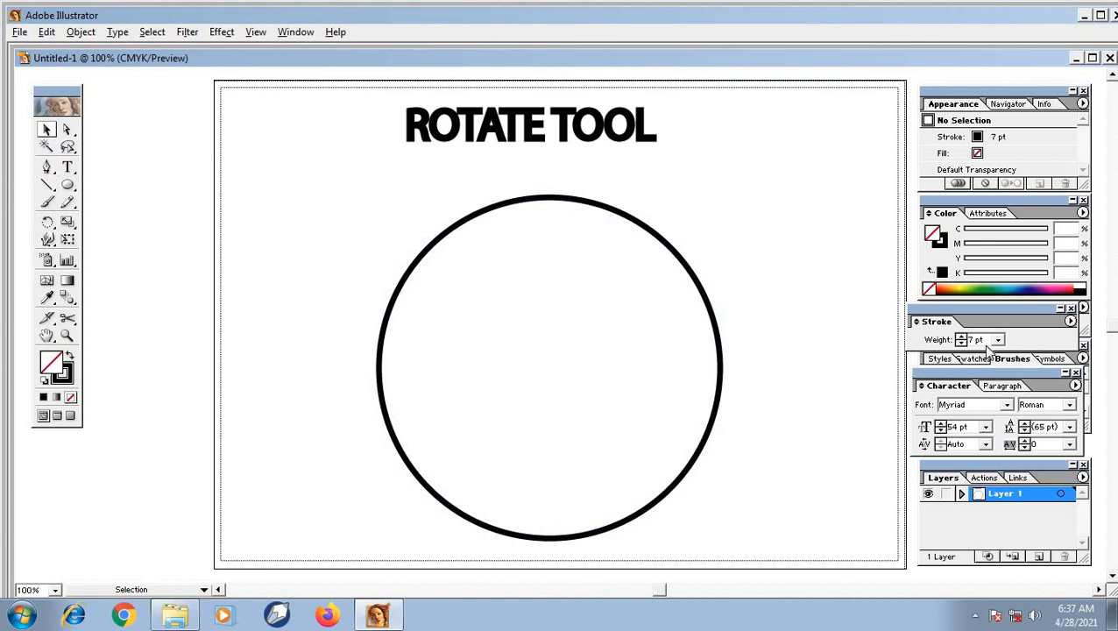
Step: Set the default stroke weight to 3 pt with nothing selected
{"action": "left_click", "coordinate": [960, 342]}
{"action": "left_click", "coordinate": [961, 343]}
{"action": "left_click", "coordinate": [961, 343]}
{"action": "left_click", "coordinate": [961, 343]}
{"action": "left_click", "coordinate": [961, 343]}
Step: Draw a small five-pointed star just inside the circle's upper-left edge and nudge it downward
{"action": "left_click_drag", "start_coordinate": [68, 187], "coordinate": [167, 189]}
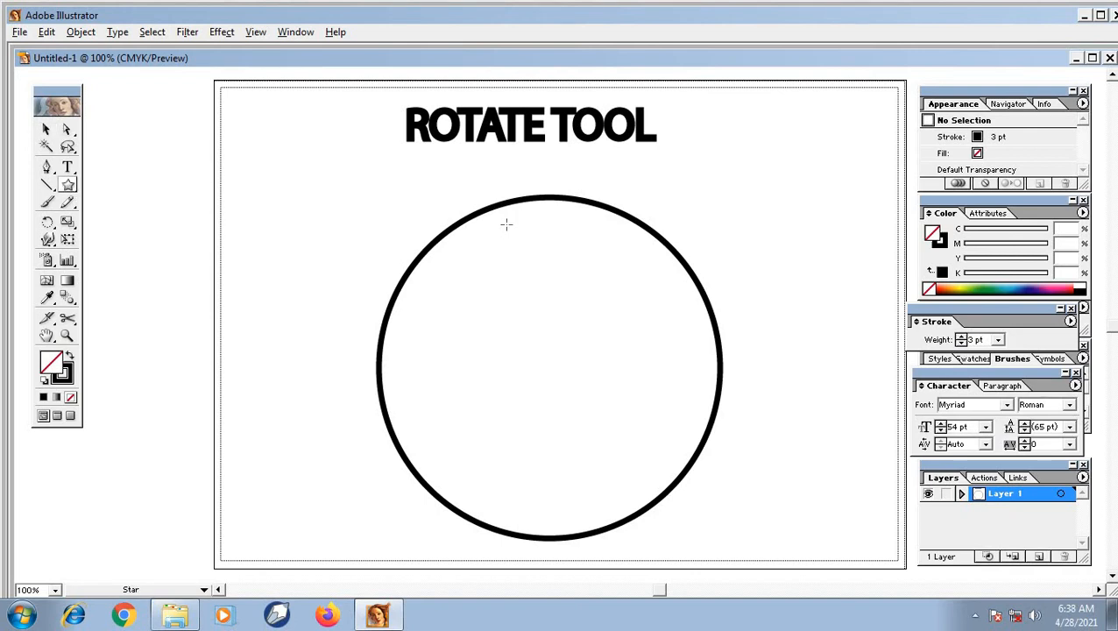
{"action": "mouse_move", "coordinate": [505, 223]}
{"action": "left_mouse_down"}
{"action": "mouse_move", "coordinate": [529, 215]}
{"action": "mouse_move", "coordinate": [517, 234]}
{"action": "left_mouse_up"}
{"action": "key", "text": "Down"}
{"action": "key", "text": "Down"}
{"action": "key", "text": "Down"}
{"action": "key", "text": "Down"}
{"action": "key", "text": "Down"}
{"action": "key", "text": "Down"}
{"action": "key", "text": "Down"}
{"action": "key", "text": "Down"}
{"action": "key", "text": "Down"}
{"action": "key", "text": "Down"}
{"action": "key", "text": "Down"}
{"action": "key", "text": "Down"}
{"action": "key", "text": "Down"}
{"action": "left_click", "coordinate": [328, 201]}
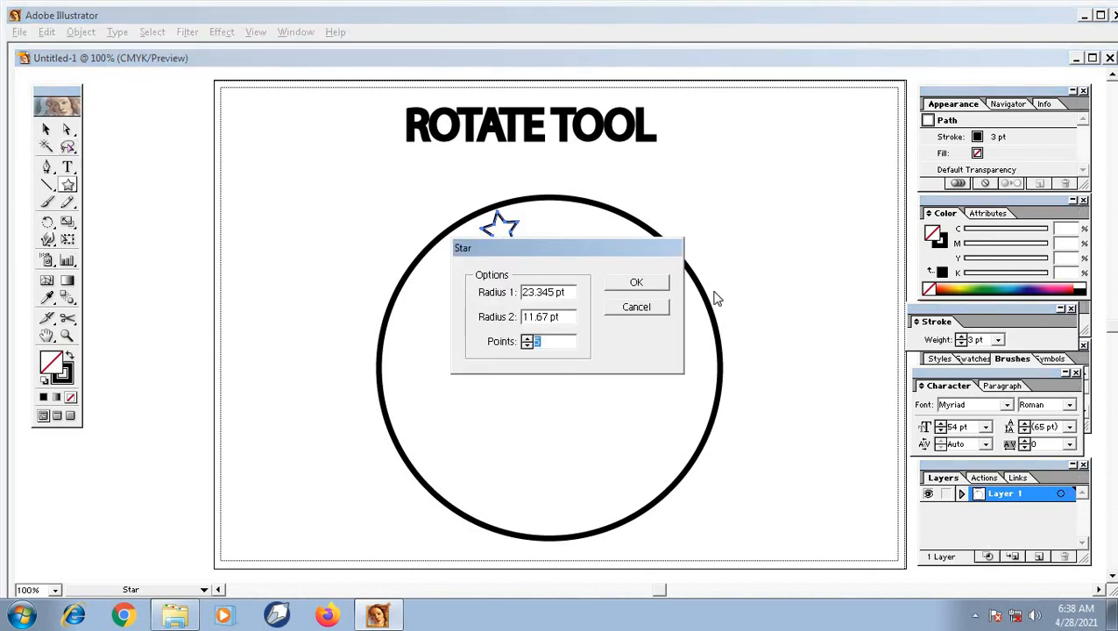
{"action": "left_click", "coordinate": [636, 307]}
Step: Select the circle and the small star together and delete both
{"action": "left_click", "coordinate": [46, 129]}
{"action": "left_click_drag", "start_coordinate": [305, 174], "coordinate": [786, 550]}
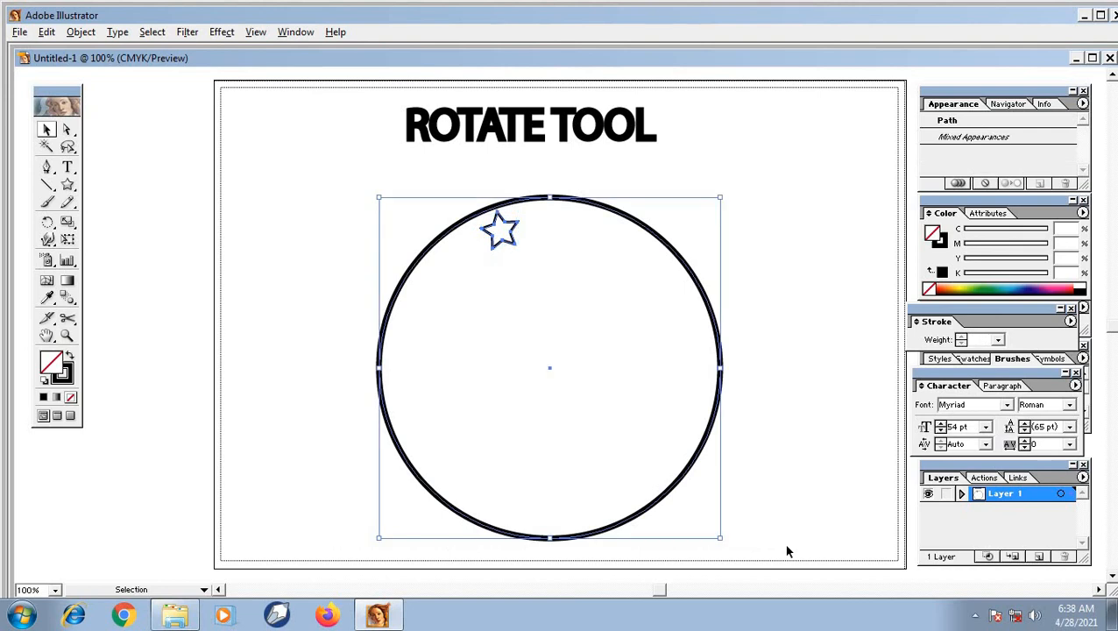
{"action": "key", "text": "Delete"}
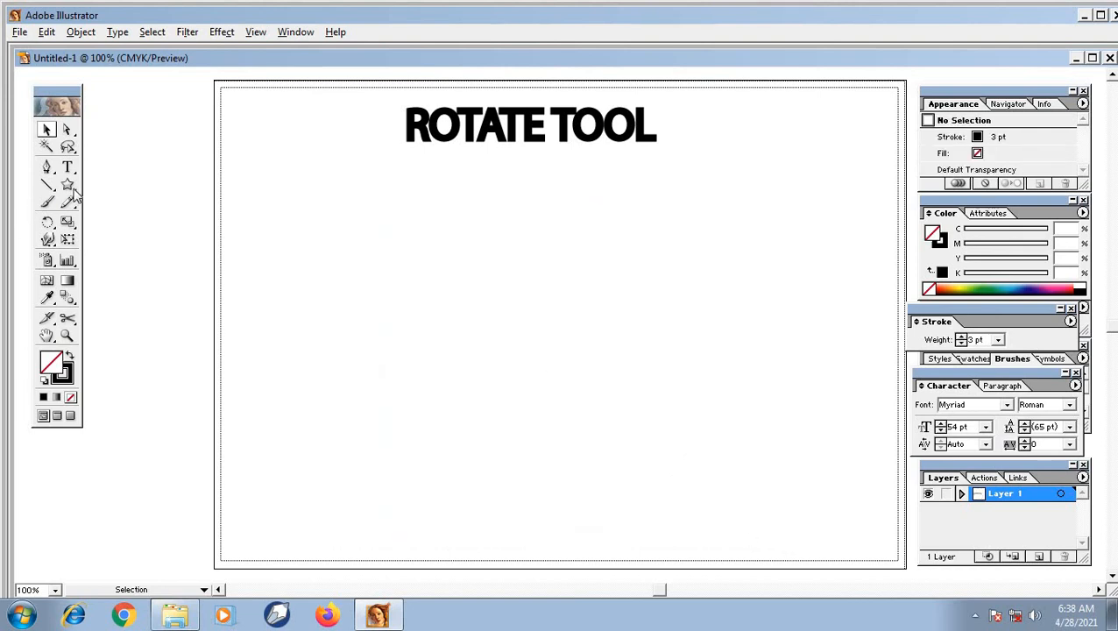
{"action": "left_click_drag", "start_coordinate": [68, 186], "coordinate": [123, 189]}
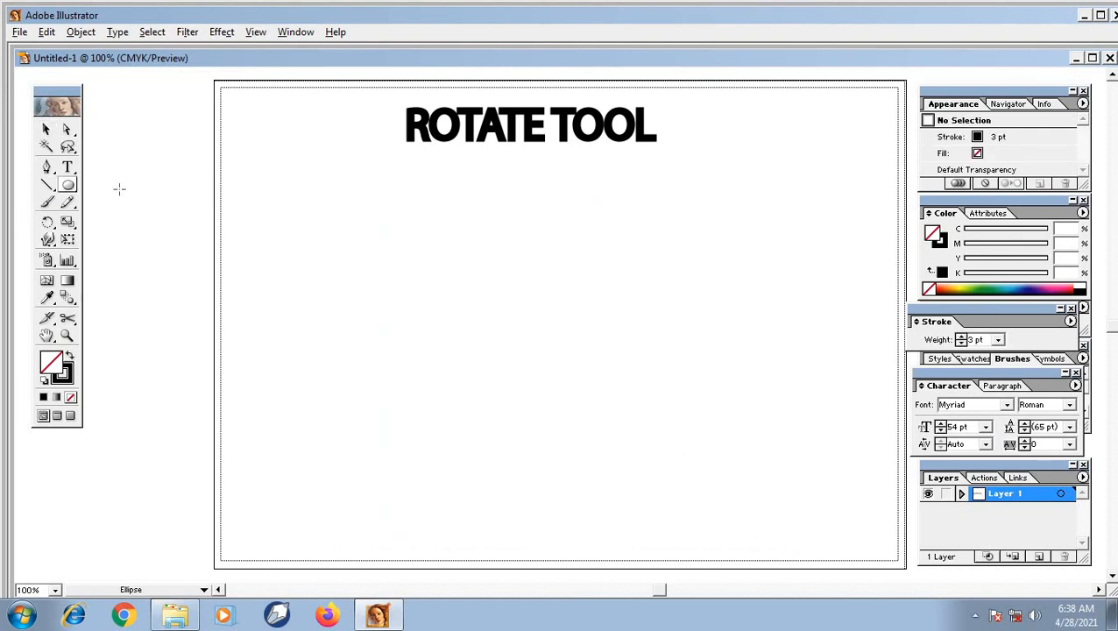
{"action": "left_click_drag", "start_coordinate": [315, 242], "coordinate": [456, 327]}
{"action": "left_click_drag", "start_coordinate": [319, 189], "coordinate": [720, 411]}
{"action": "key", "text": "ctrl+z"}
{"action": "left_click", "coordinate": [67, 186]}
{"action": "left_click_drag", "start_coordinate": [369, 207], "coordinate": [704, 433]}
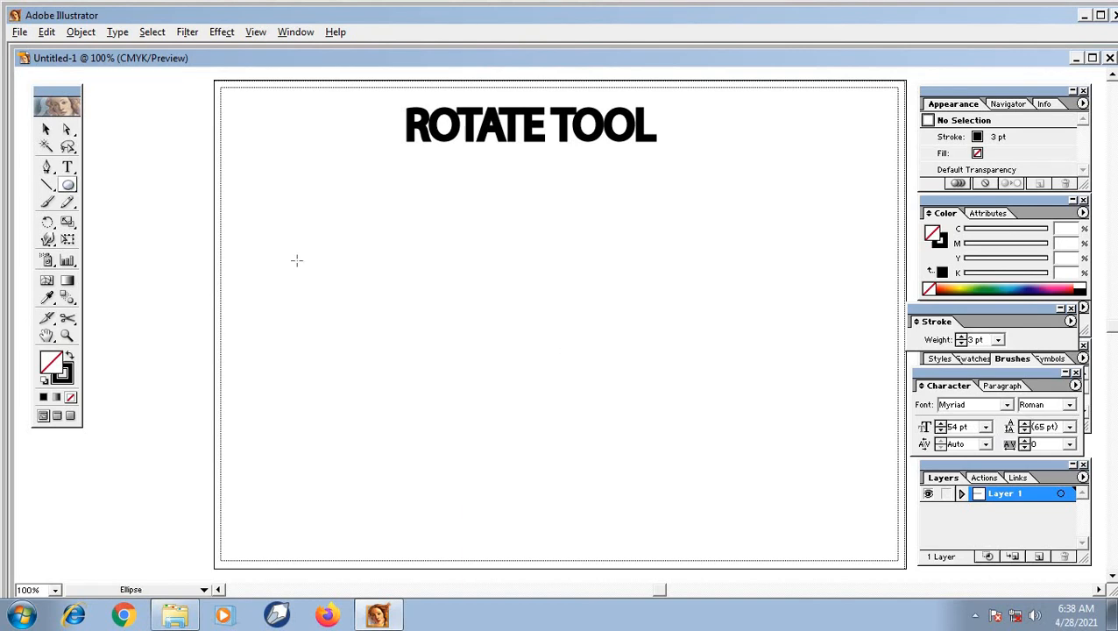
Step: Draw a large 3 pt circle below the title and a small five-pointed star just inside its upper-left edge
{"action": "left_click", "coordinate": [69, 187]}
{"action": "mouse_move", "coordinate": [74, 195]}
{"action": "left_mouse_down"}
{"action": "mouse_move", "coordinate": [158, 193]}
{"action": "mouse_move", "coordinate": [70, 188]}
{"action": "left_mouse_up"}
{"action": "left_click_drag", "start_coordinate": [376, 202], "coordinate": [712, 369]}
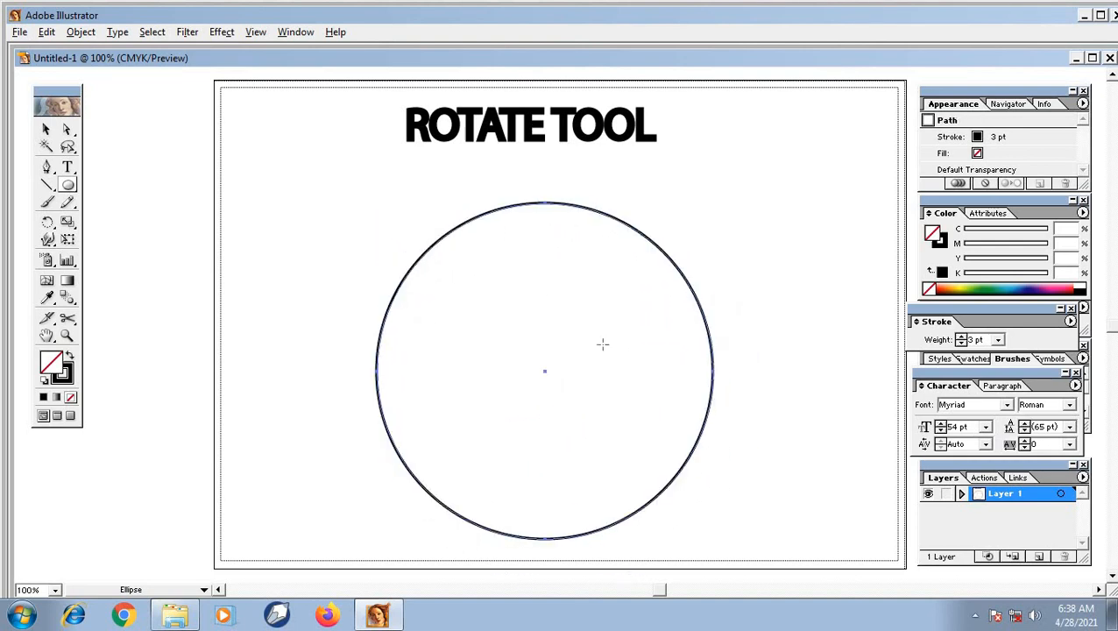
{"action": "left_click_drag", "start_coordinate": [77, 191], "coordinate": [165, 189]}
{"action": "left_click_drag", "start_coordinate": [505, 226], "coordinate": [524, 255]}
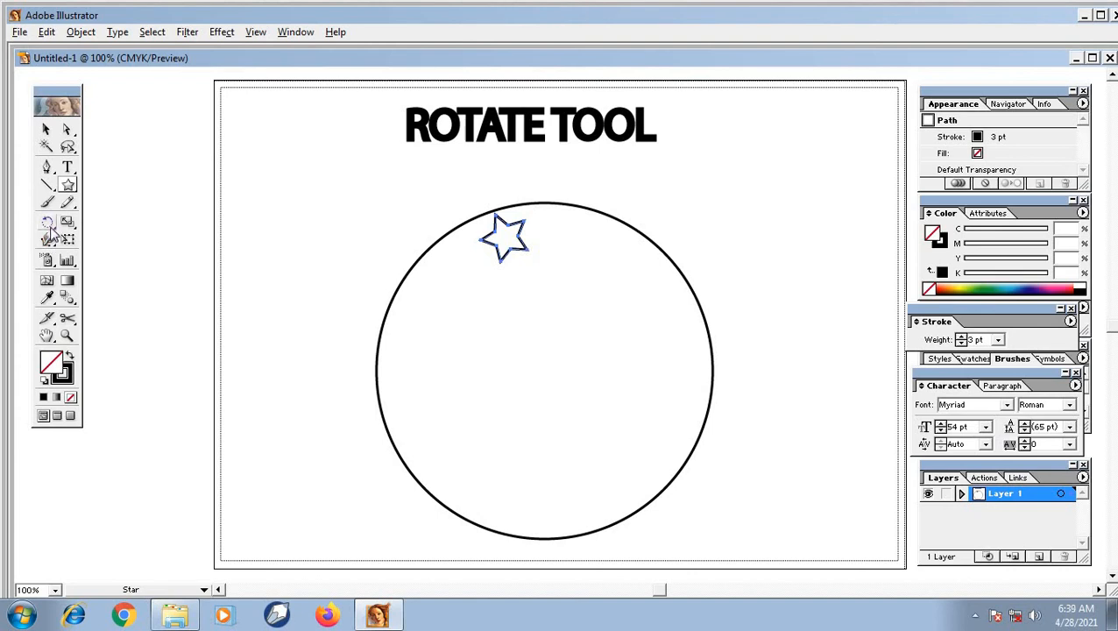
Step: Select the large circle and swap its fill and stroke colours, then swap them back
{"action": "left_click", "coordinate": [46, 129]}
{"action": "left_click", "coordinate": [586, 211]}
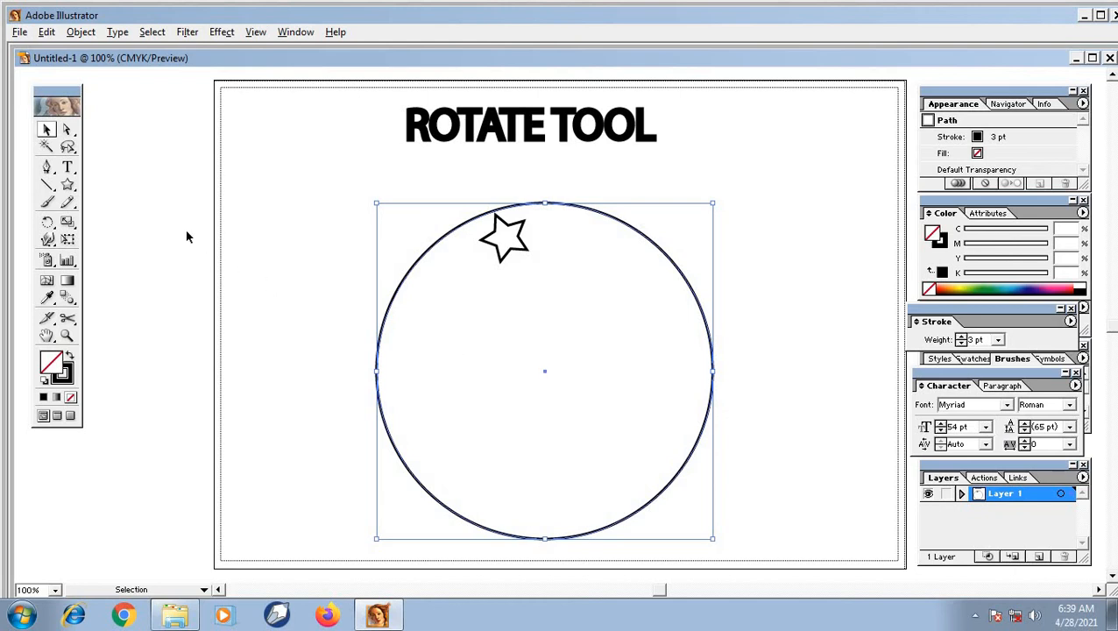
{"action": "left_click", "coordinate": [48, 202]}
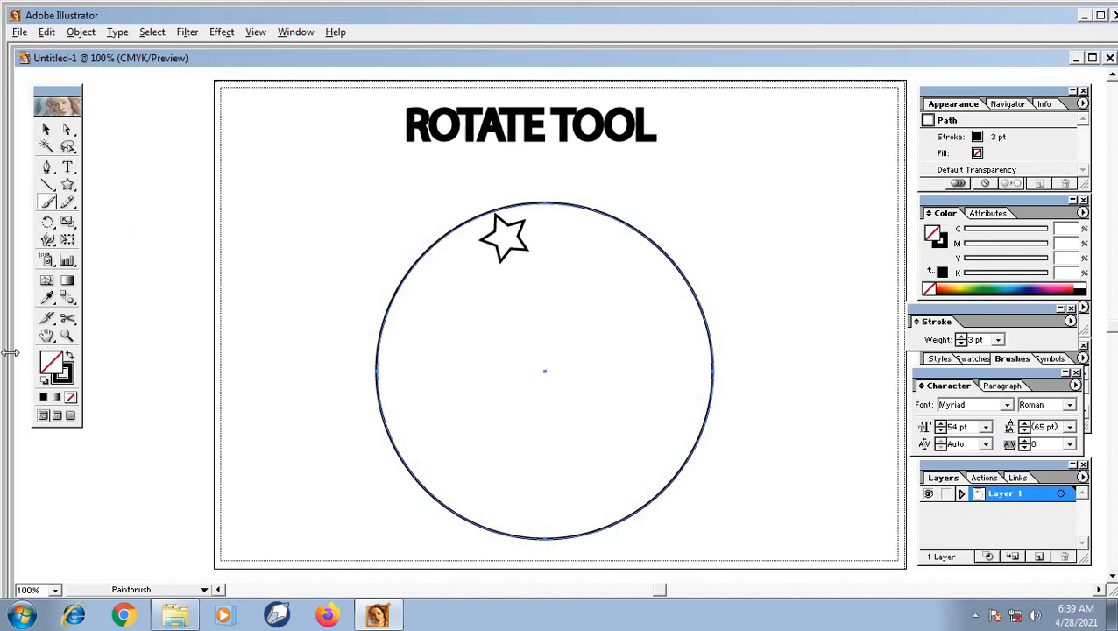
{"action": "left_click", "coordinate": [72, 358]}
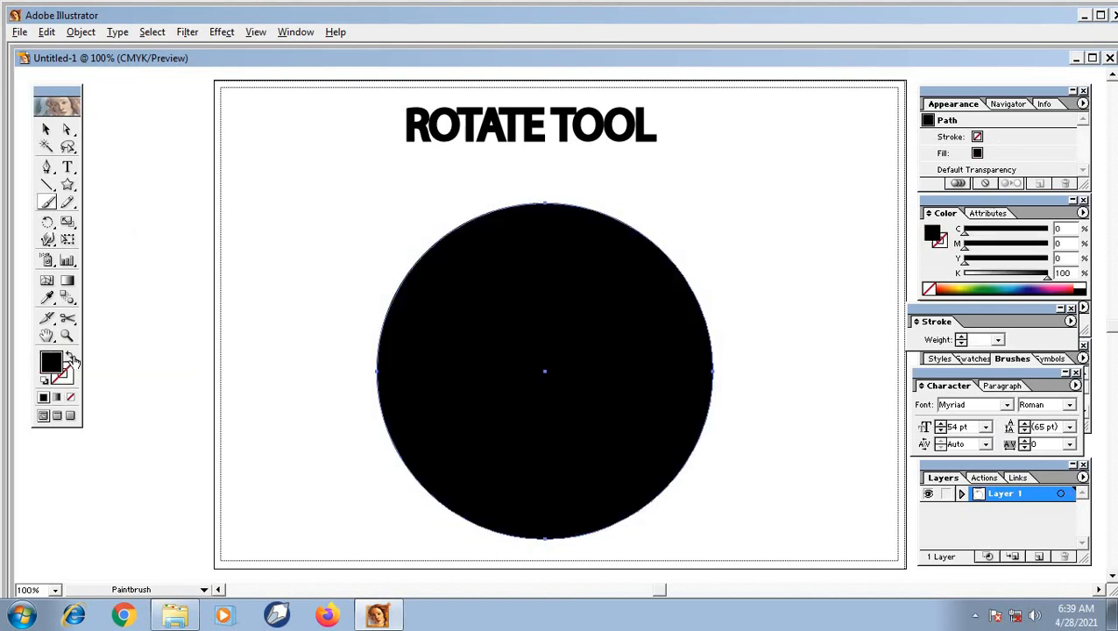
{"action": "left_click", "coordinate": [72, 358]}
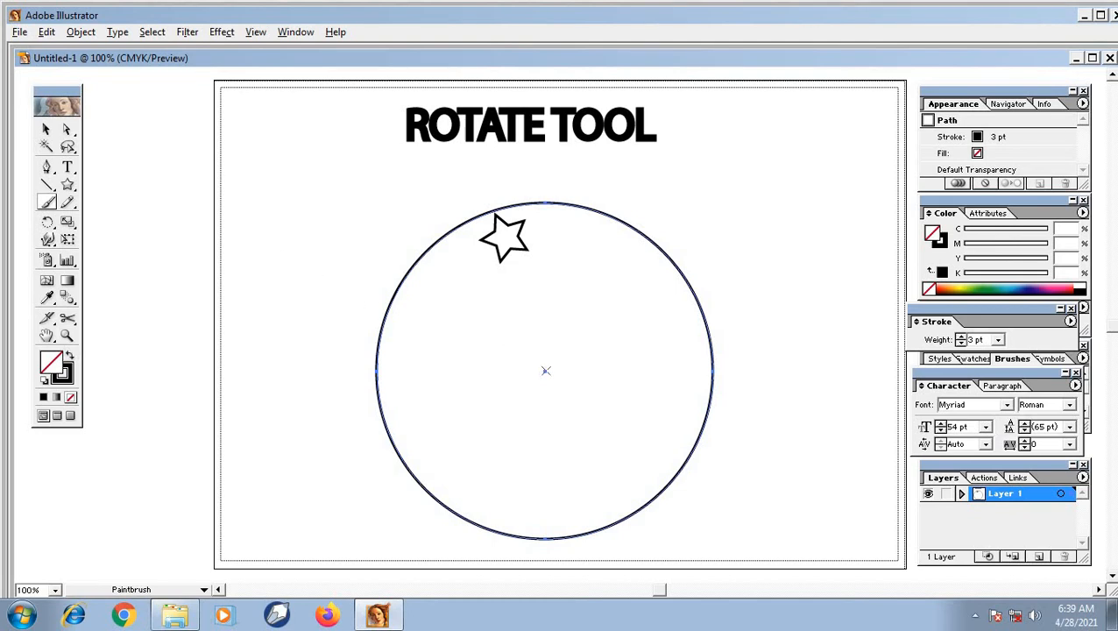
Step: Try to rotate the star around the large circle's centre while only the circle is selected
{"action": "left_click", "coordinate": [49, 222]}
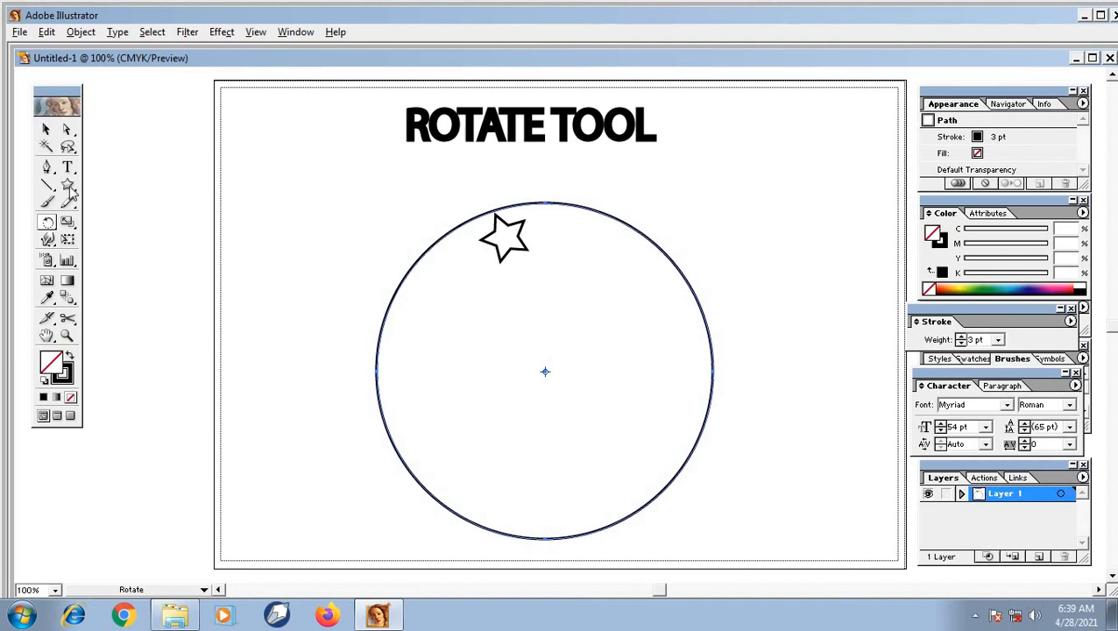
{"action": "left_click", "coordinate": [504, 234]}
{"action": "left_click_drag", "start_coordinate": [504, 234], "coordinate": [544, 370]}
{"action": "left_click_drag", "start_coordinate": [568, 236], "coordinate": [572, 236]}
{"action": "left_click", "coordinate": [506, 236]}
{"action": "left_click", "coordinate": [545, 370]}
{"action": "mouse_move", "coordinate": [512, 244]}
{"action": "left_mouse_down"}
{"action": "mouse_move", "coordinate": [541, 247]}
{"action": "mouse_move", "coordinate": [506, 234]}
{"action": "mouse_move", "coordinate": [532, 242]}
{"action": "mouse_move", "coordinate": [524, 237]}
{"action": "left_mouse_up"}
Step: Replace the large circle with a slightly wide ellipse that encloses the star near its upper-left edge
{"action": "left_click", "coordinate": [46, 129]}
{"action": "key", "text": "Delete"}
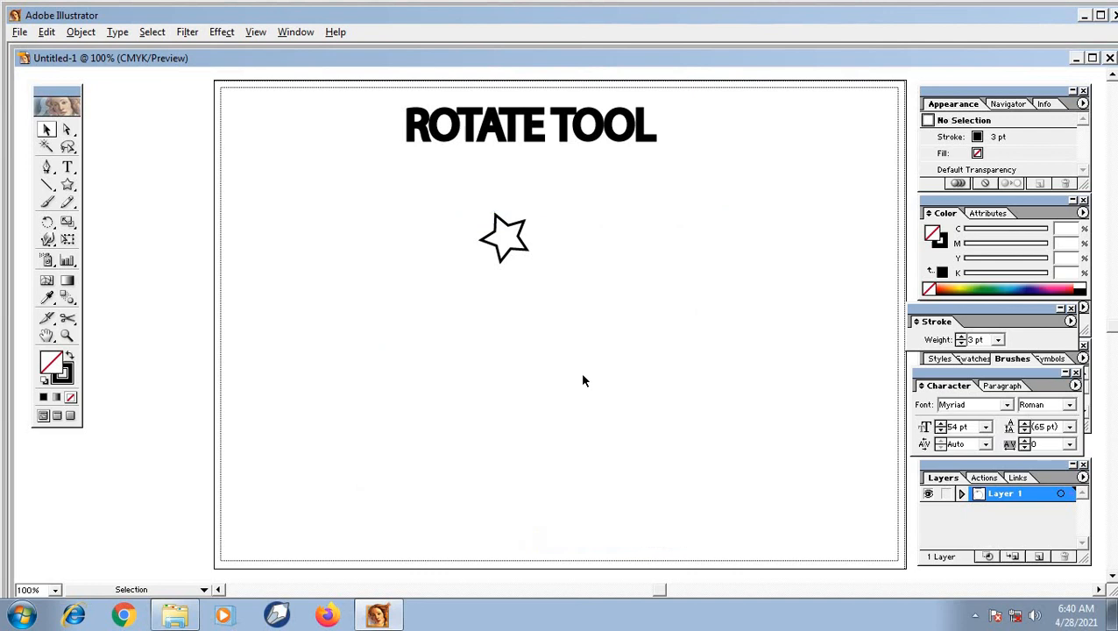
{"action": "left_click", "coordinate": [69, 188]}
{"action": "left_click", "coordinate": [123, 188]}
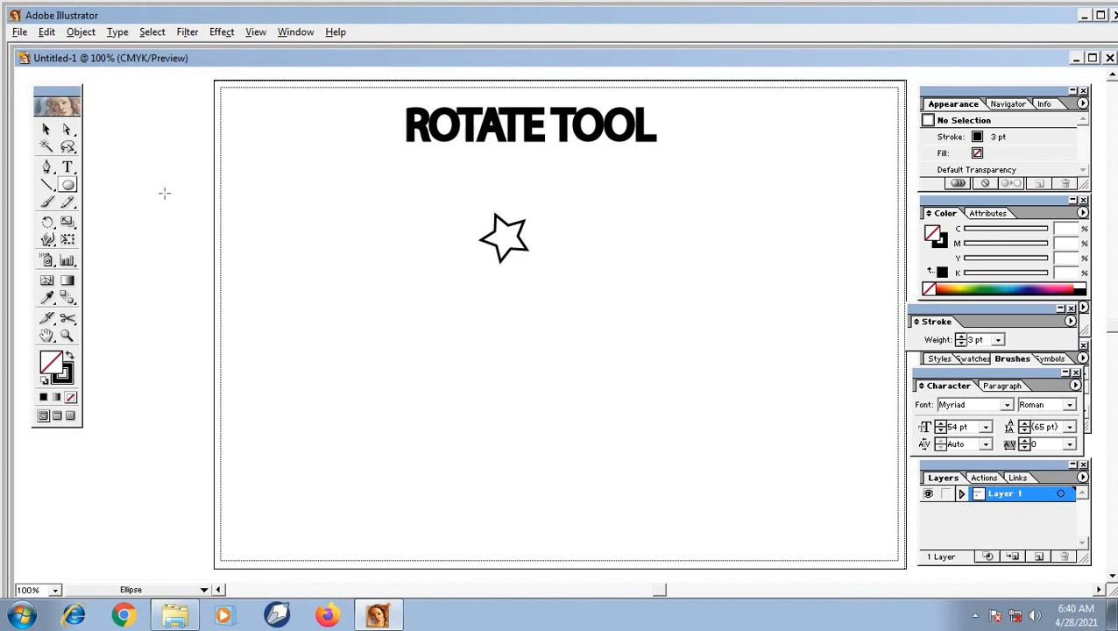
{"action": "left_click_drag", "start_coordinate": [430, 192], "coordinate": [716, 435]}
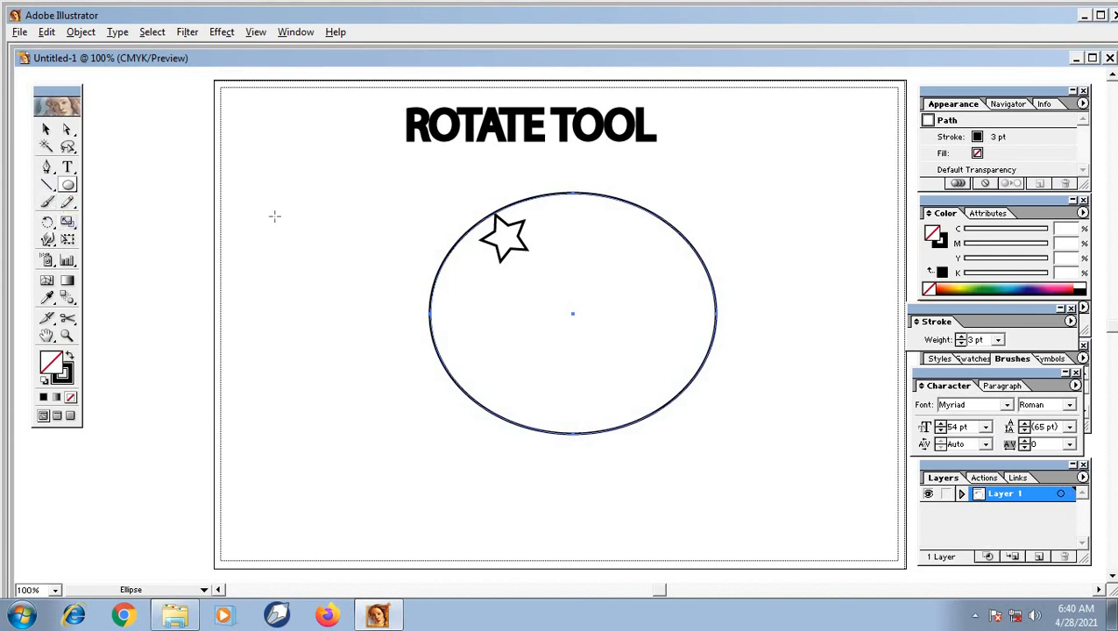
{"action": "left_click", "coordinate": [46, 130]}
{"action": "left_click", "coordinate": [291, 218]}
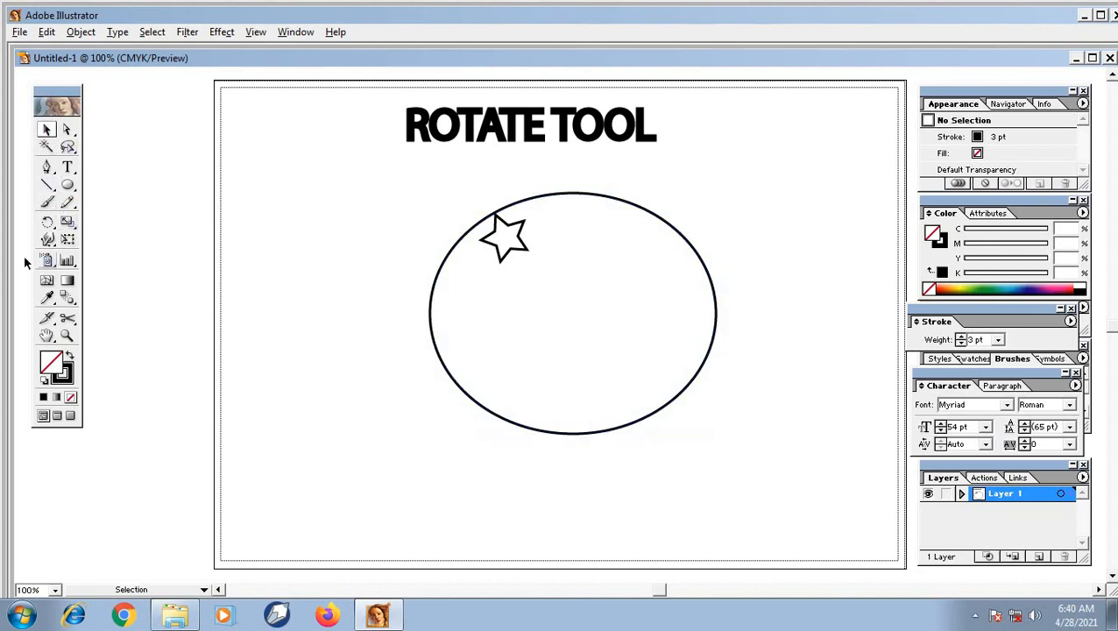
{"action": "left_click", "coordinate": [47, 221]}
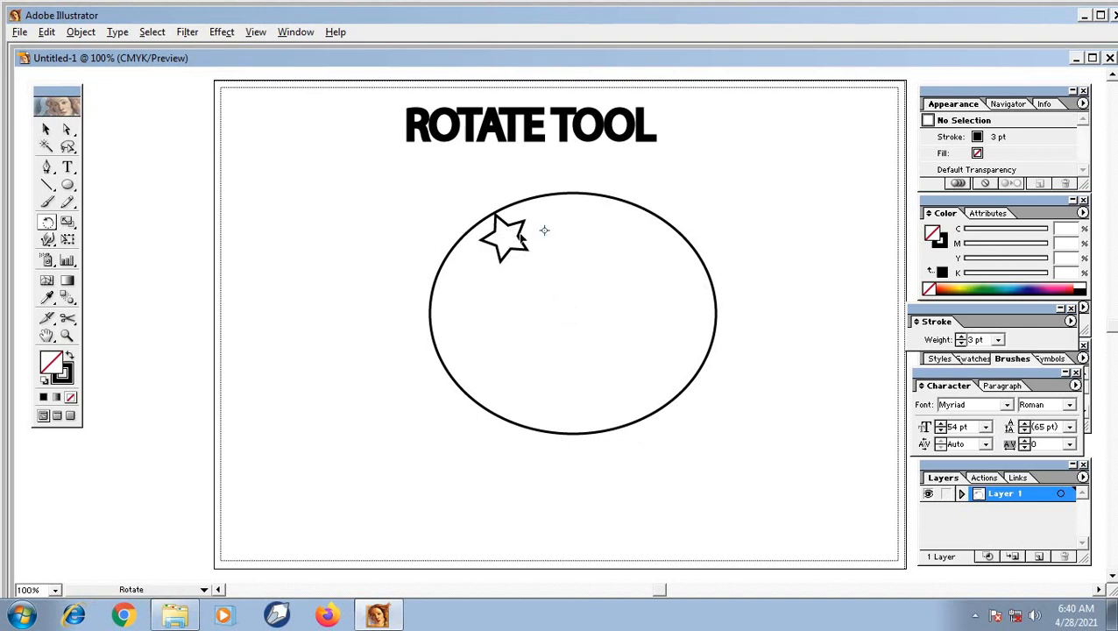
{"action": "left_click", "coordinate": [544, 231]}
{"action": "left_click", "coordinate": [46, 129]}
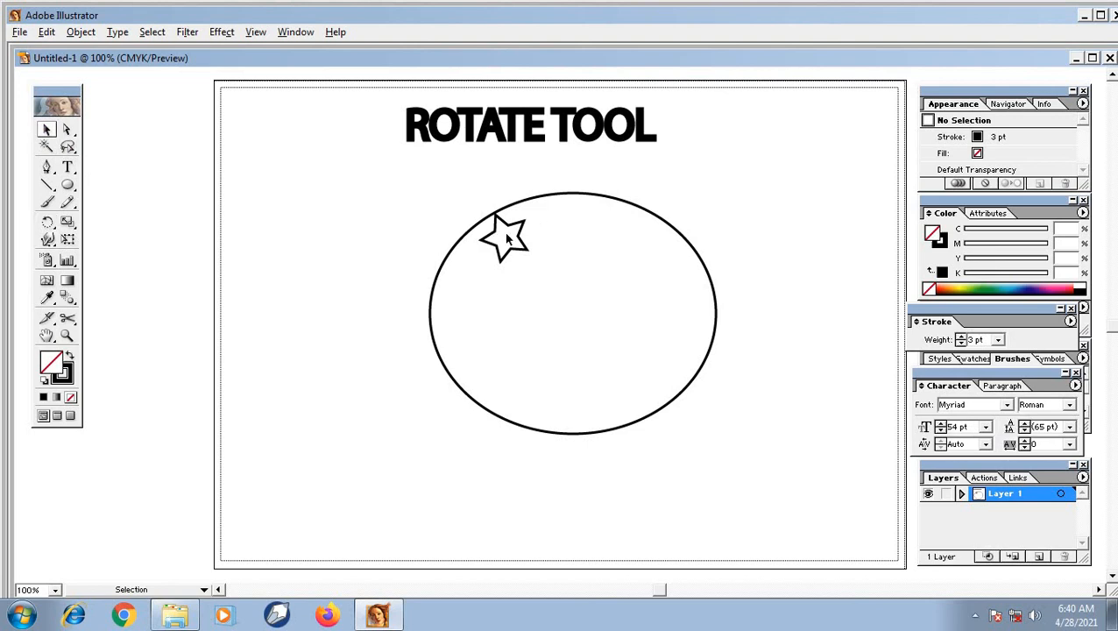
Step: Rotate a copy of the star clockwise around the ellipse's centre, placing it directly beside the original
{"action": "left_click", "coordinate": [515, 241]}
{"action": "left_click", "coordinate": [47, 222]}
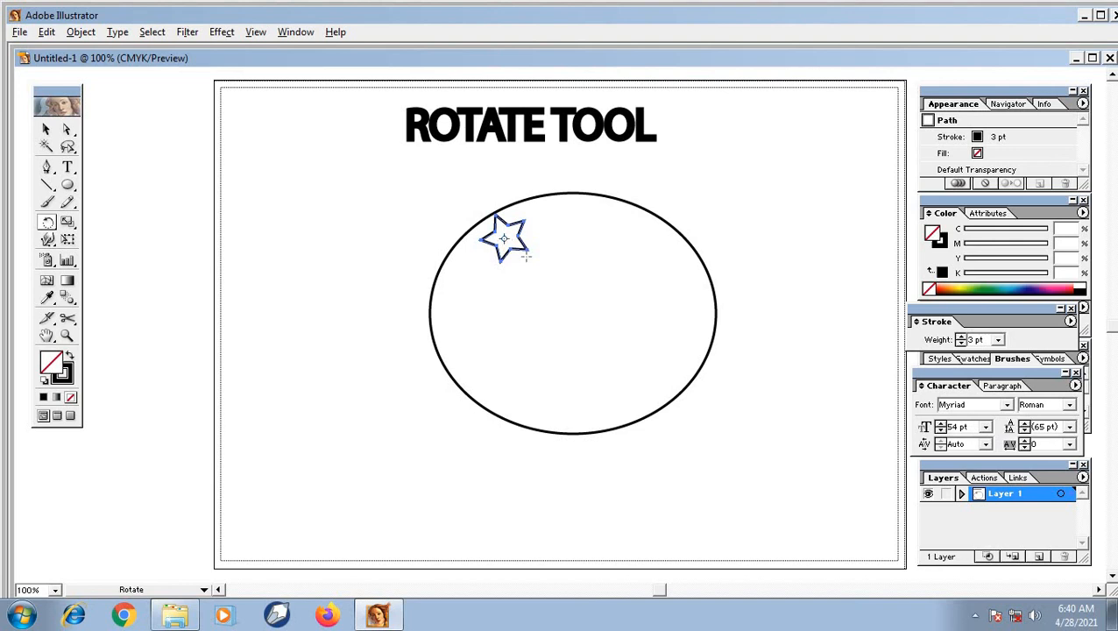
{"action": "left_click", "coordinate": [569, 315]}
{"action": "left_click_drag", "start_coordinate": [509, 238], "coordinate": [557, 223]}
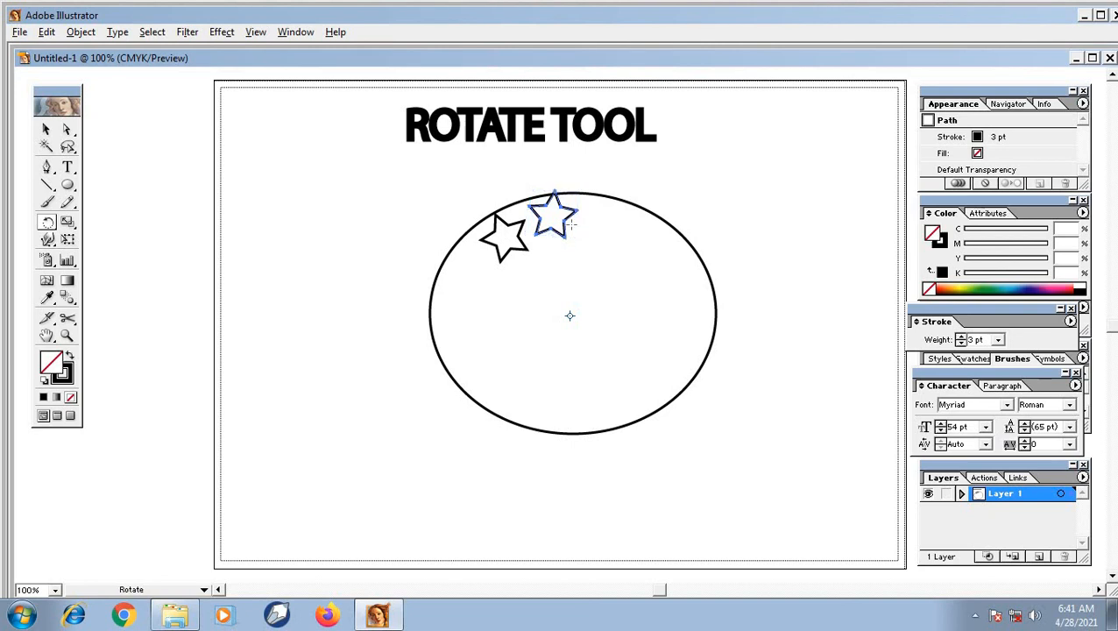
Step: Repeat the rotated star copy until twelve evenly spaced stars form a complete ring inside the ellipse
{"action": "key", "text": "v"}
{"action": "key", "text": "ctrl+d"}
{"action": "key", "text": "ctrl+d"}
{"action": "key", "text": "ctrl+d"}
{"action": "key", "text": "ctrl+d"}
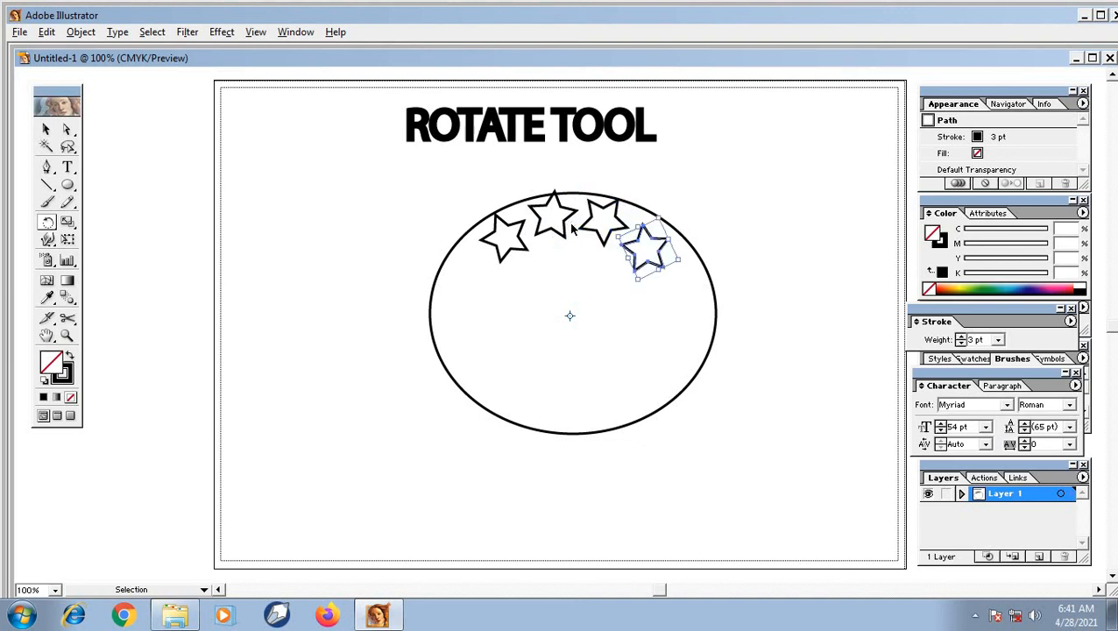
{"action": "key", "text": "ctrl+d"}
{"action": "key", "text": "ctrl+d"}
{"action": "key", "text": "ctrl+d"}
{"action": "key", "text": "ctrl+d"}
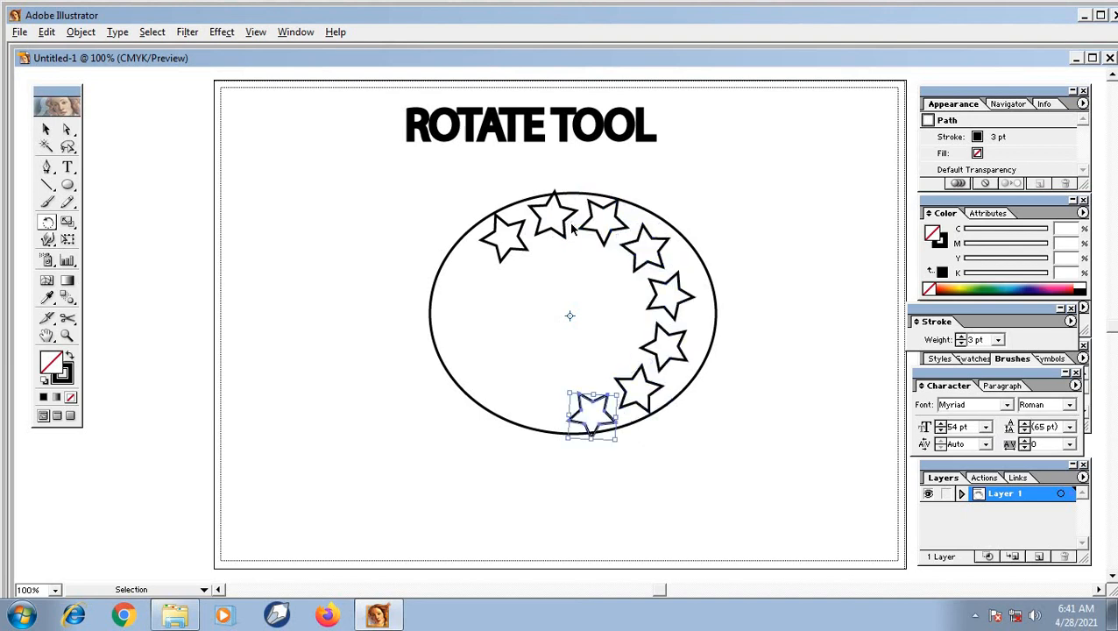
{"action": "key", "text": "ctrl+d"}
{"action": "key", "text": "r"}
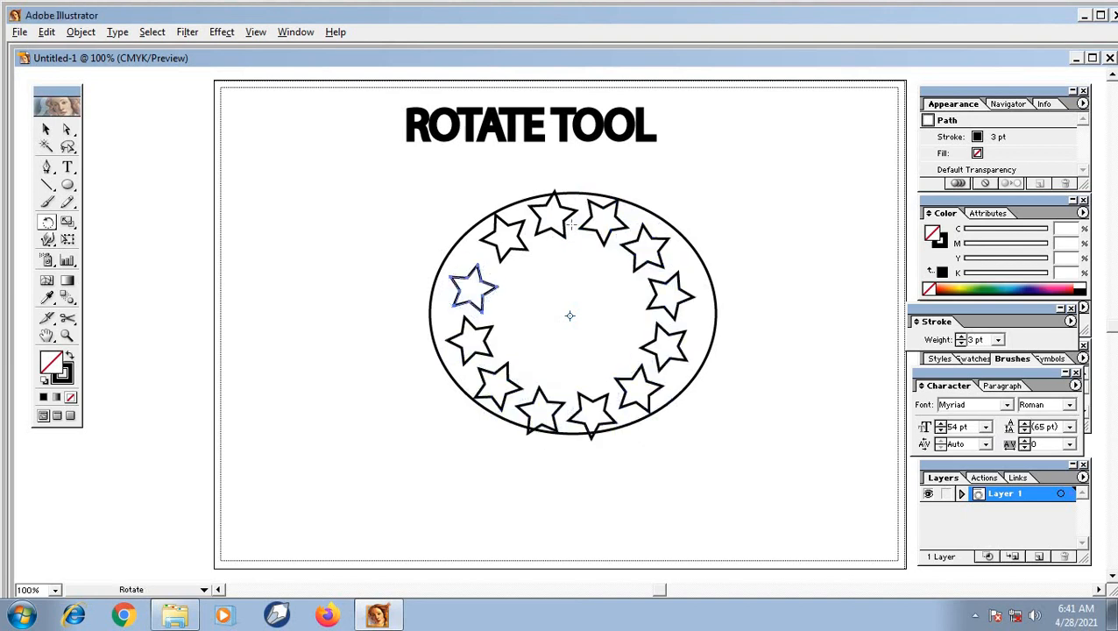
{"action": "key", "text": "ctrl"}
{"action": "left_click", "coordinate": [46, 129]}
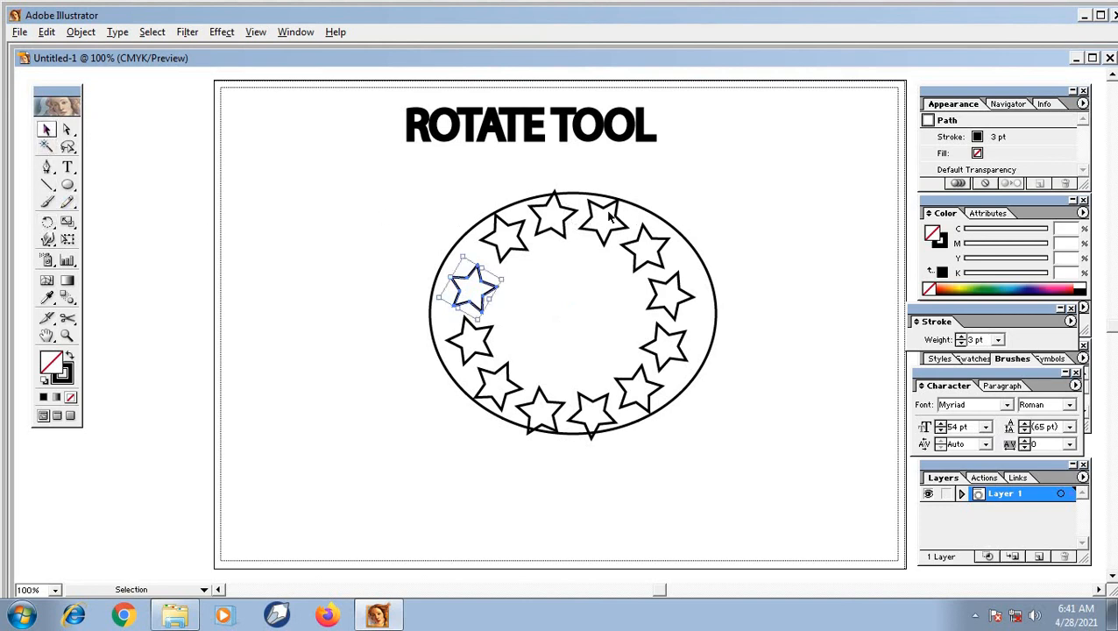
Step: Select the ellipse around the stars and fill it with yellow-green (C 16.47, M 0, Y 91.76, K 0)
{"action": "left_click", "coordinate": [638, 214]}
{"action": "left_click", "coordinate": [648, 215]}
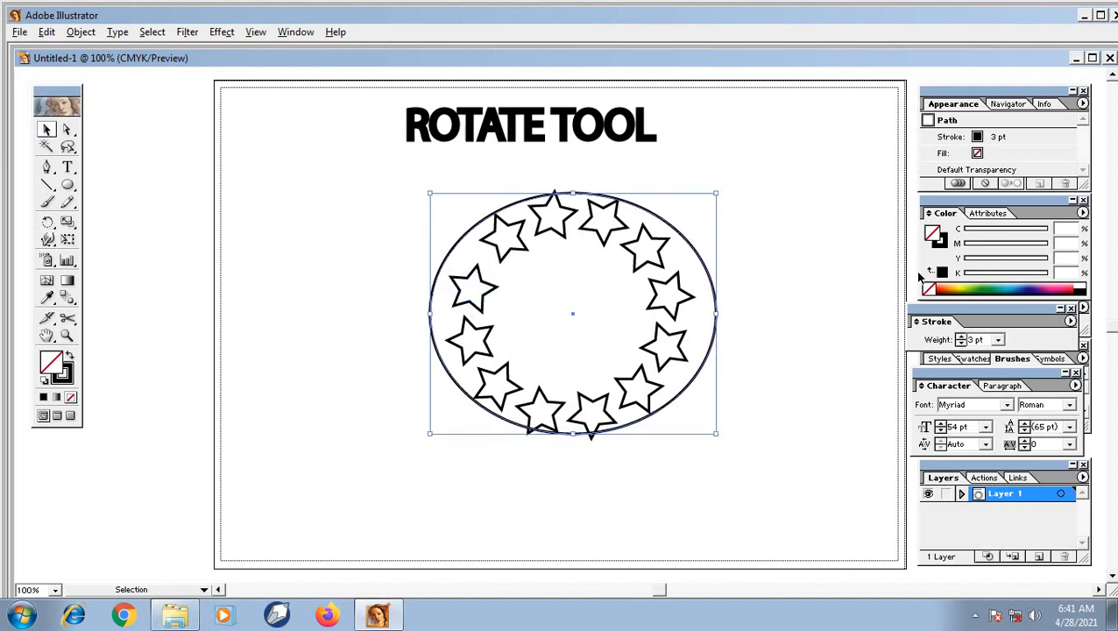
{"action": "left_click", "coordinate": [966, 287]}
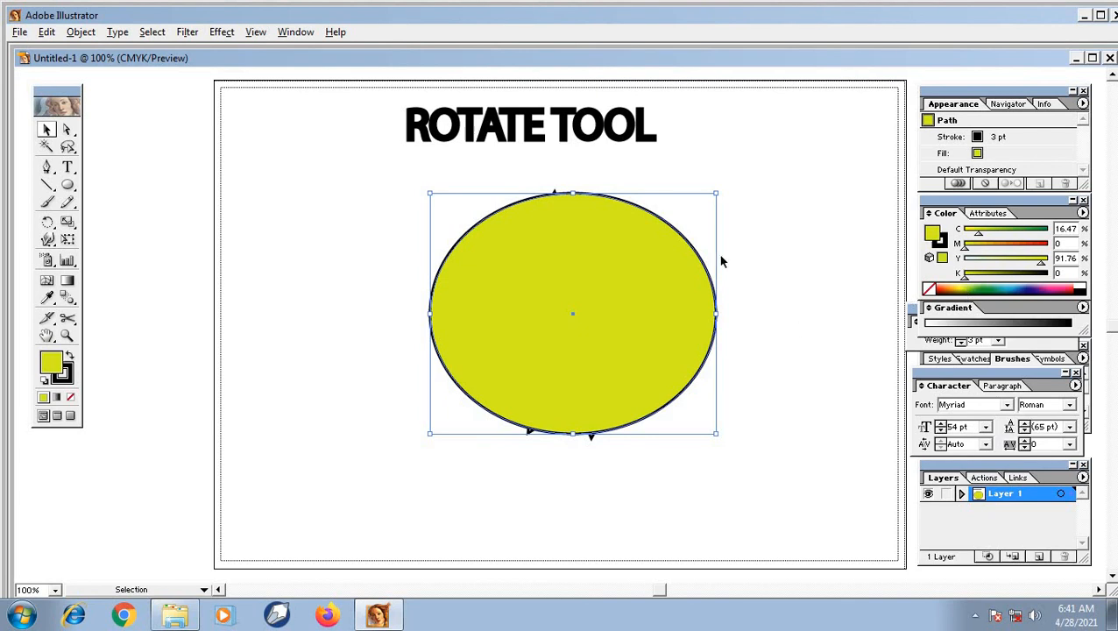
Step: Send the yellow-green ellipse backward in the stacking order twice, bringing two stars of the ring in front of it
{"action": "left_click", "coordinate": [77, 33]}
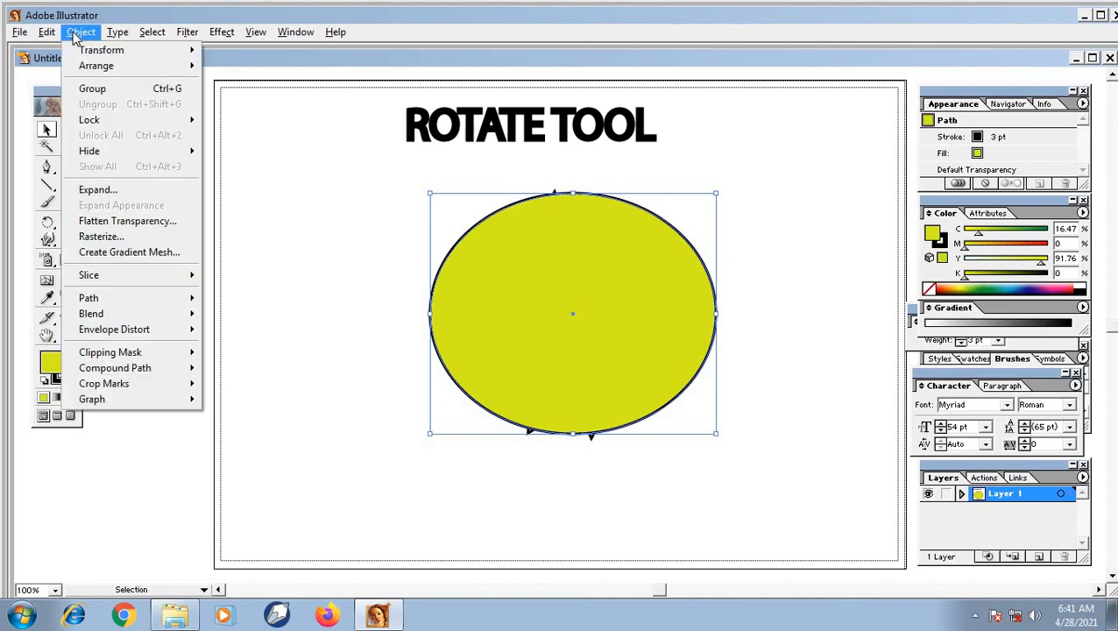
{"action": "mouse_move", "coordinate": [85, 69]}
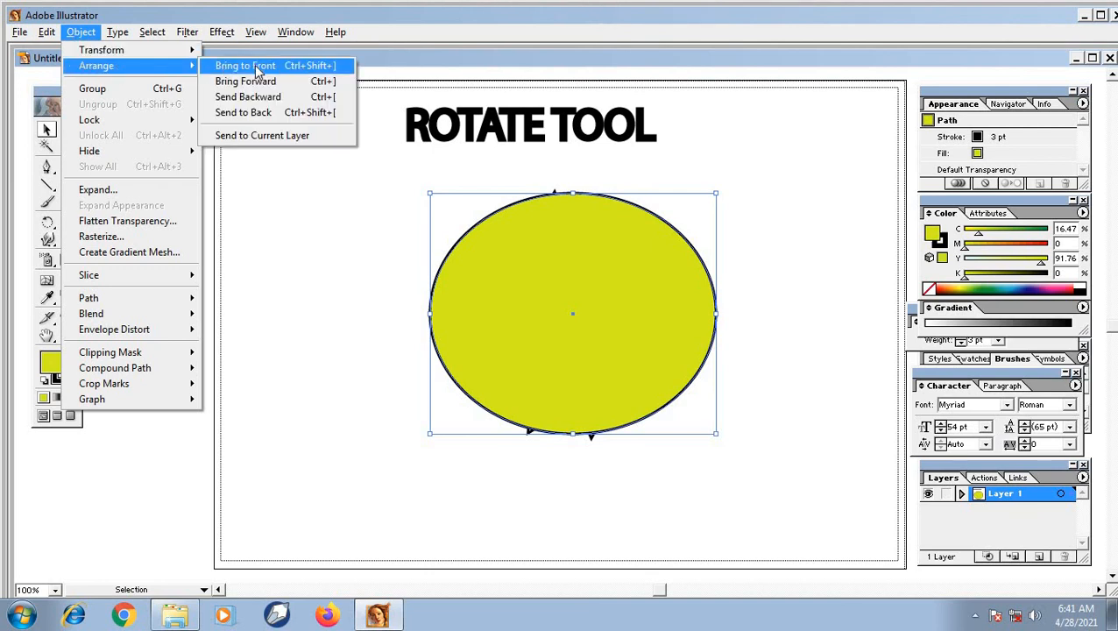
{"action": "left_click", "coordinate": [259, 95]}
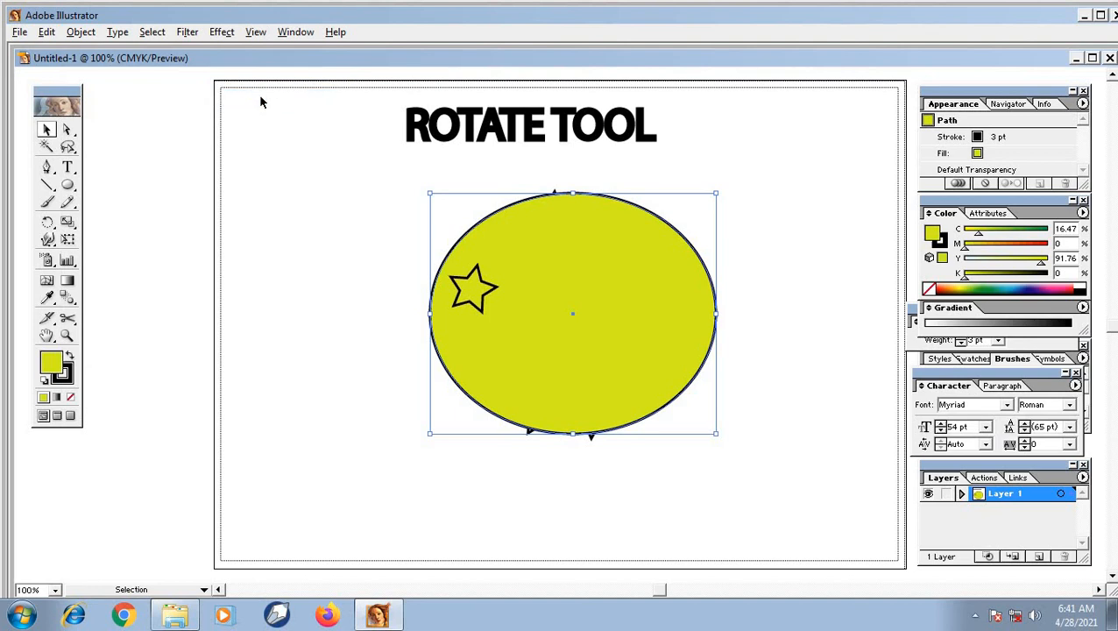
{"action": "left_click", "coordinate": [82, 32]}
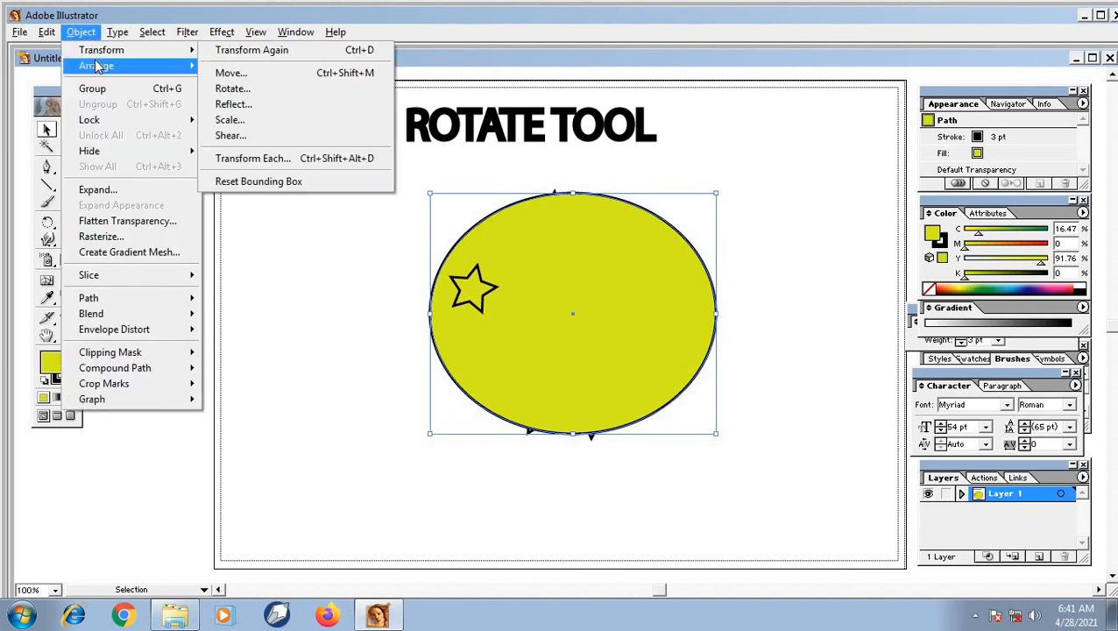
{"action": "mouse_move", "coordinate": [98, 67]}
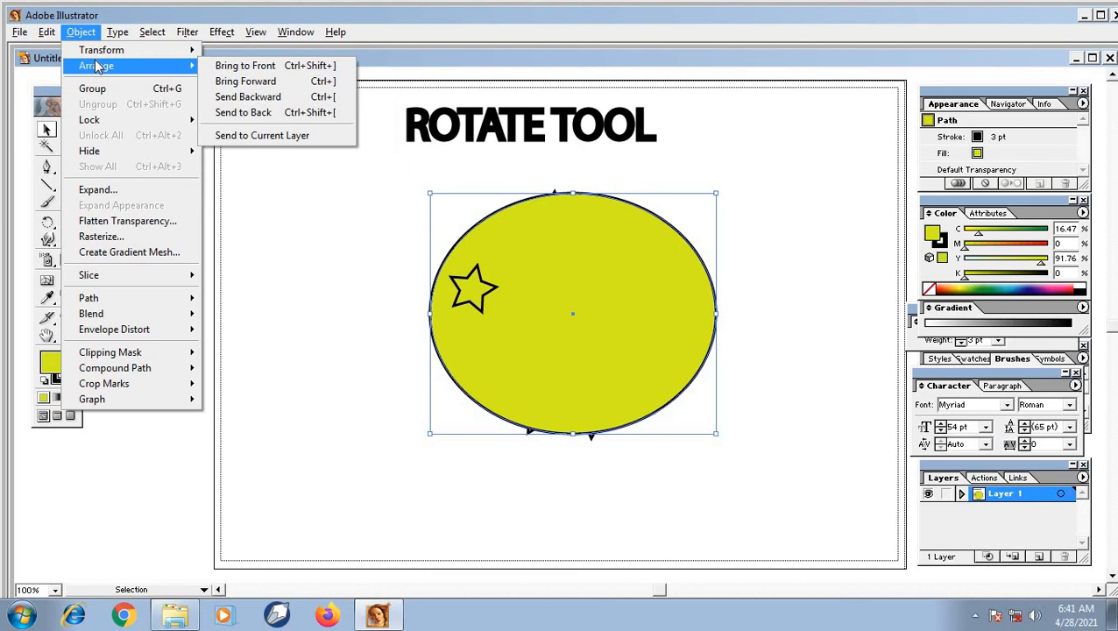
{"action": "left_click", "coordinate": [258, 103]}
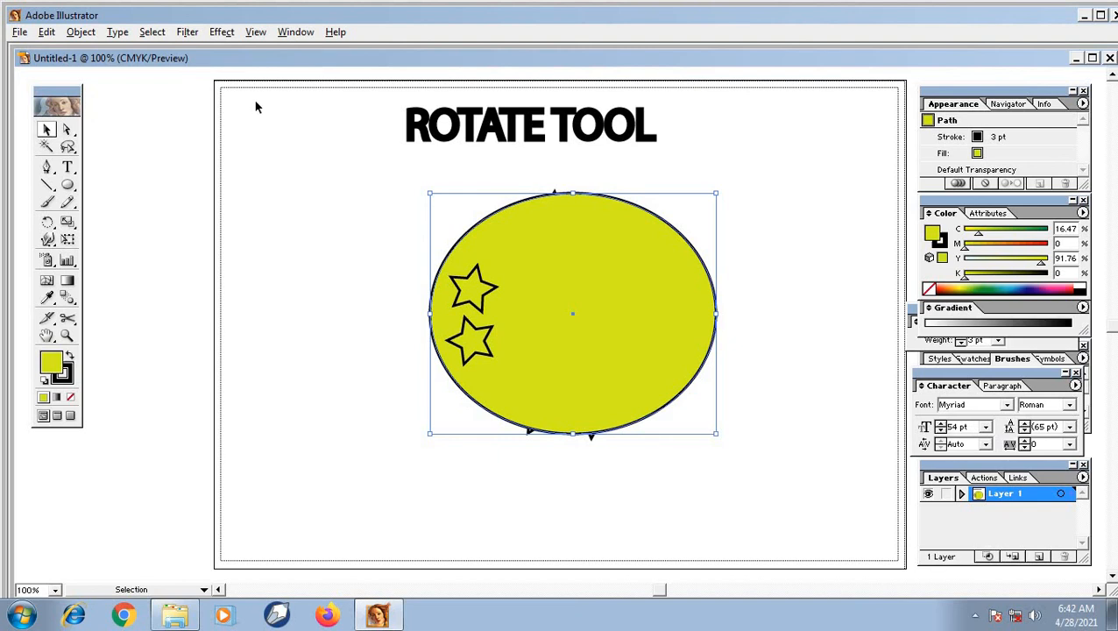
Step: Keep sending the ellipse backward one level at a time until the entire ring of stars lies in front of it
{"action": "key", "text": "ctrl+bracketleft"}
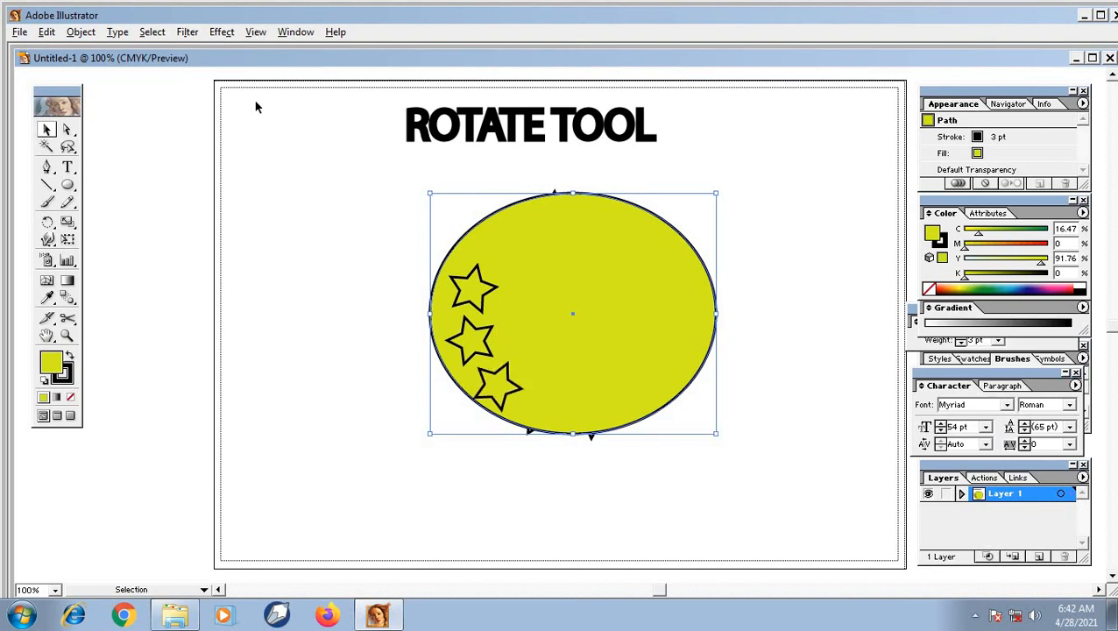
{"action": "key", "text": "ctrl+bracketleft"}
{"action": "key", "text": "ctrl+bracketleft"}
{"action": "key", "text": "ctrl+bracketleft"}
{"action": "key", "text": "ctrl+bracketleft"}
{"action": "key", "text": "ctrl+bracketleft"}
{"action": "key", "text": "ctrl+bracketleft"}
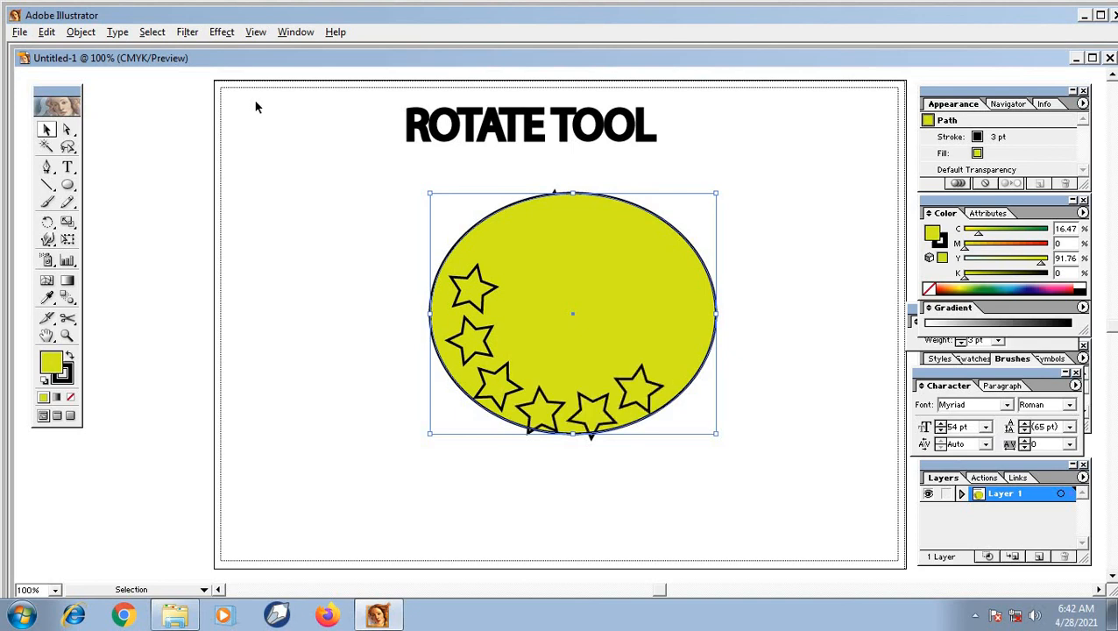
{"action": "key", "text": "ctrl+bracketleft"}
{"action": "key", "text": "ctrl+bracketleft"}
{"action": "key", "text": "ctrl+bracketleft"}
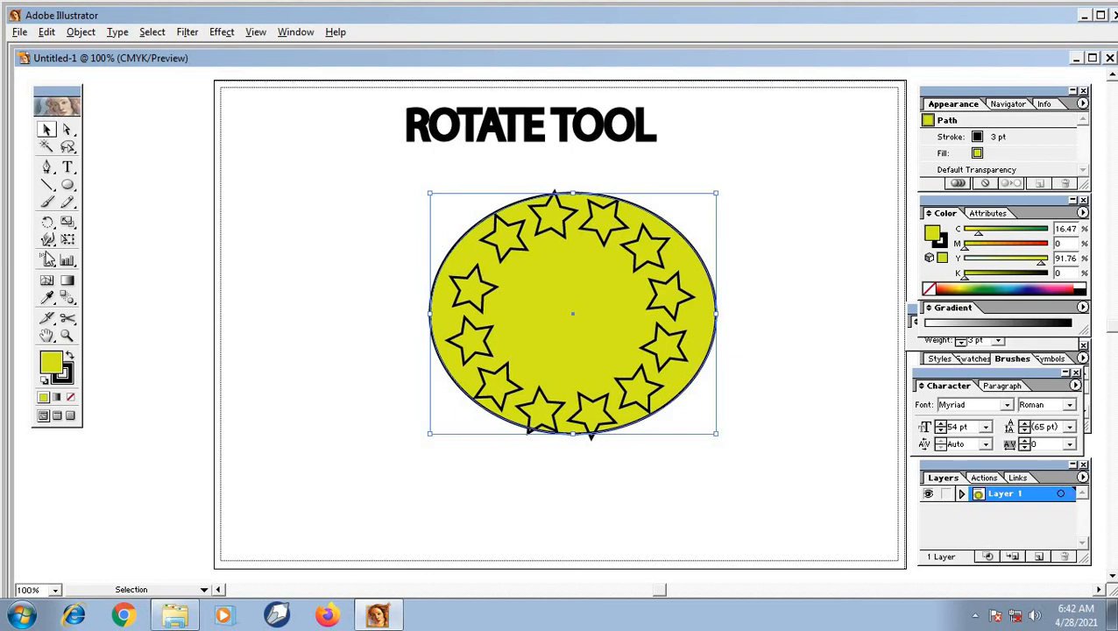
Step: Fill the ring's topmost star with green (C 94.51, Y 100) and its clockwise neighbour with navy (C 97.25, M 94.51, Y 20, K 7.45)
{"action": "left_click", "coordinate": [47, 129]}
{"action": "left_click", "coordinate": [565, 237]}
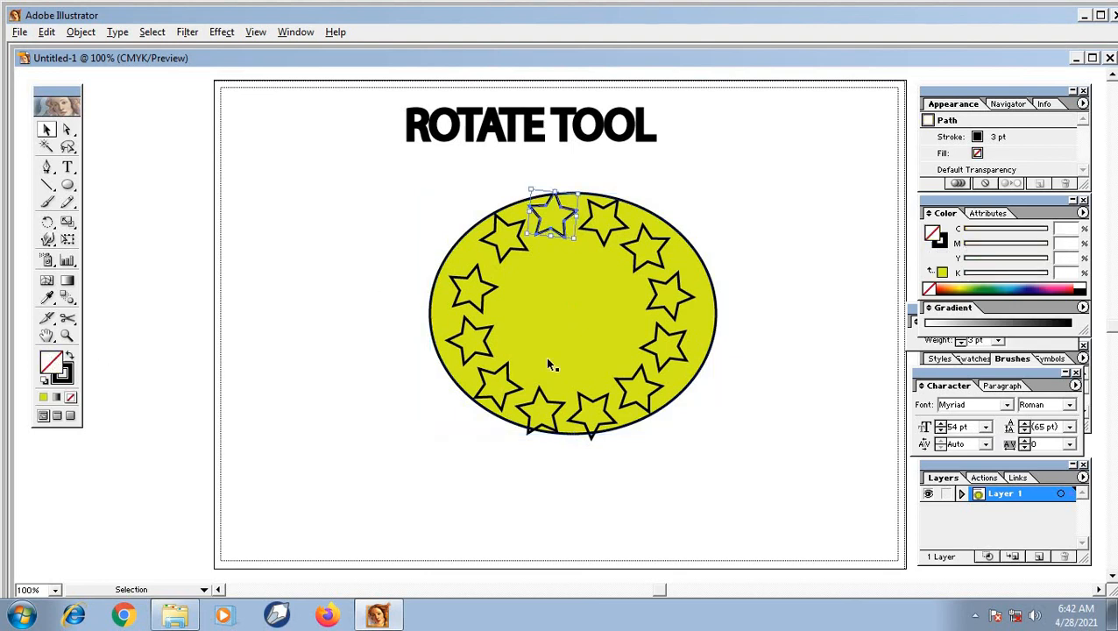
{"action": "left_click", "coordinate": [981, 287]}
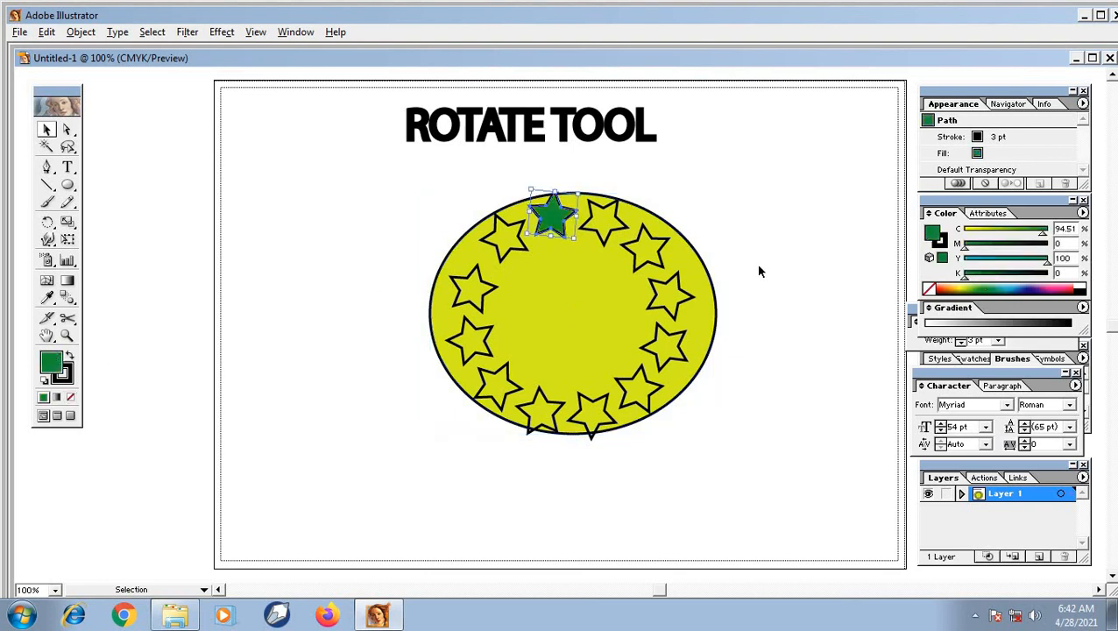
{"action": "left_click", "coordinate": [611, 234]}
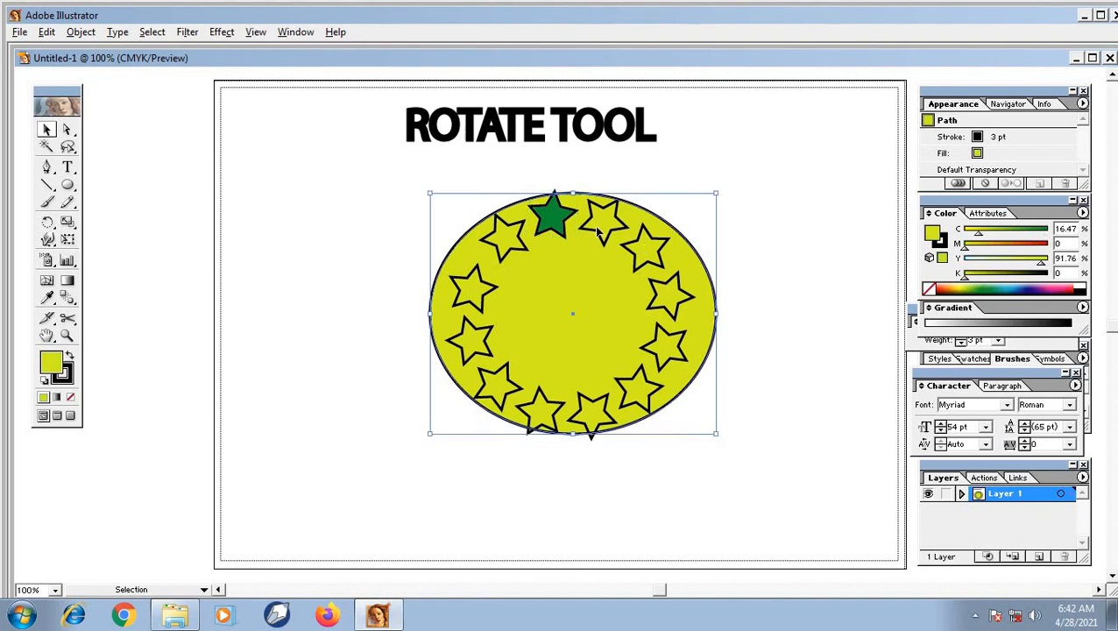
{"action": "left_click", "coordinate": [616, 236]}
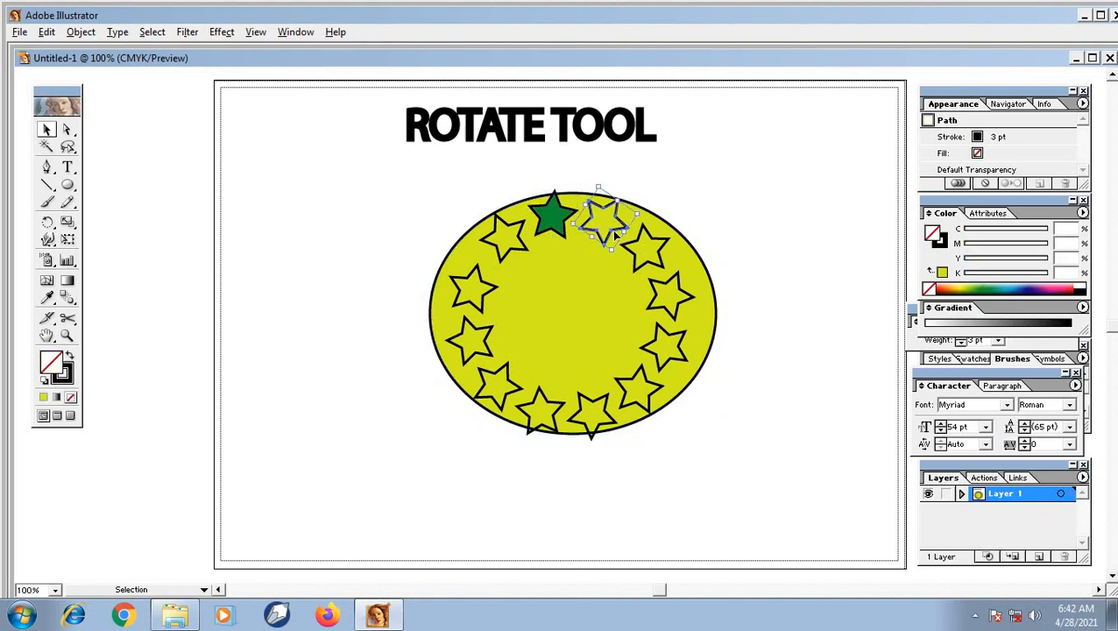
{"action": "left_click", "coordinate": [1018, 296]}
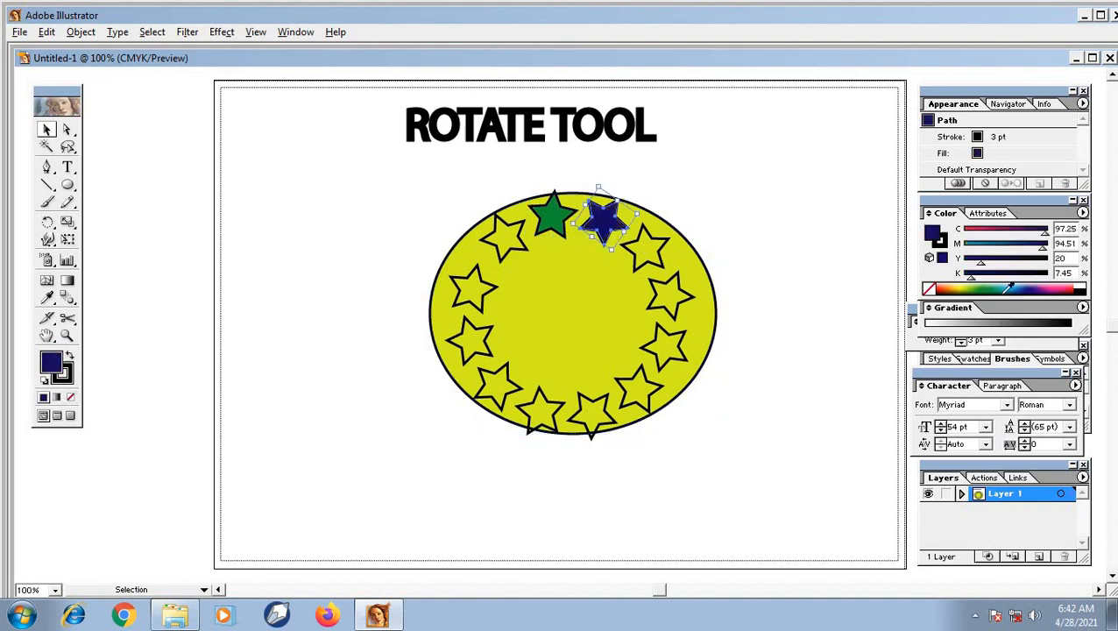
Step: Fill the next two stars clockwise after the navy one with green (C 88.24, Y 100) and crimson (C 18.82, M 95.29, Y 45.49, K 5.88)
{"action": "left_click", "coordinate": [663, 262]}
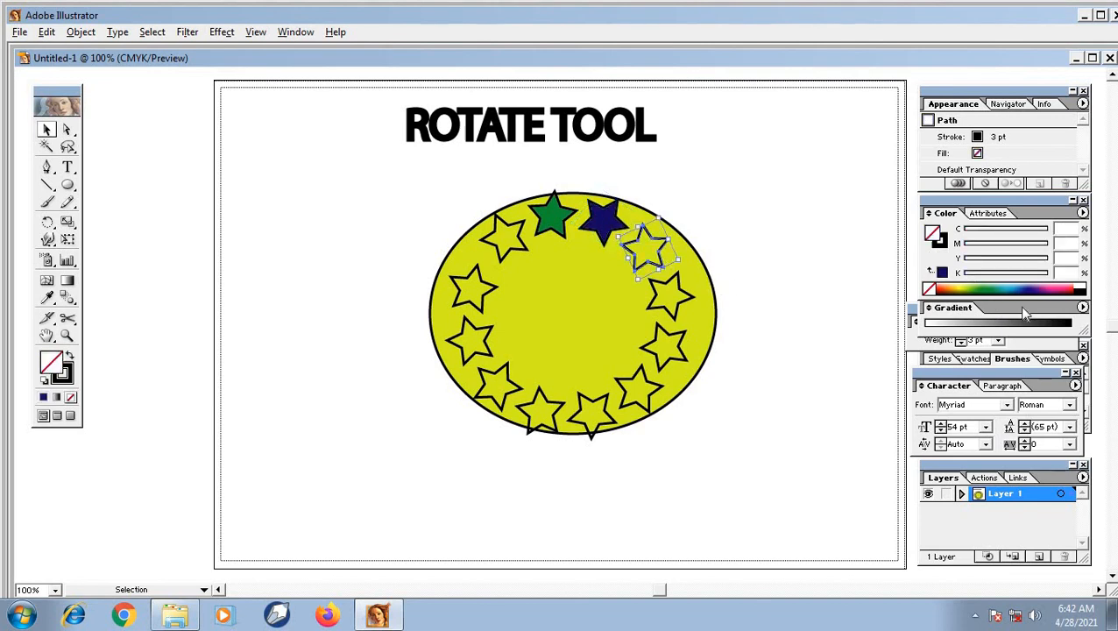
{"action": "left_click", "coordinate": [981, 285]}
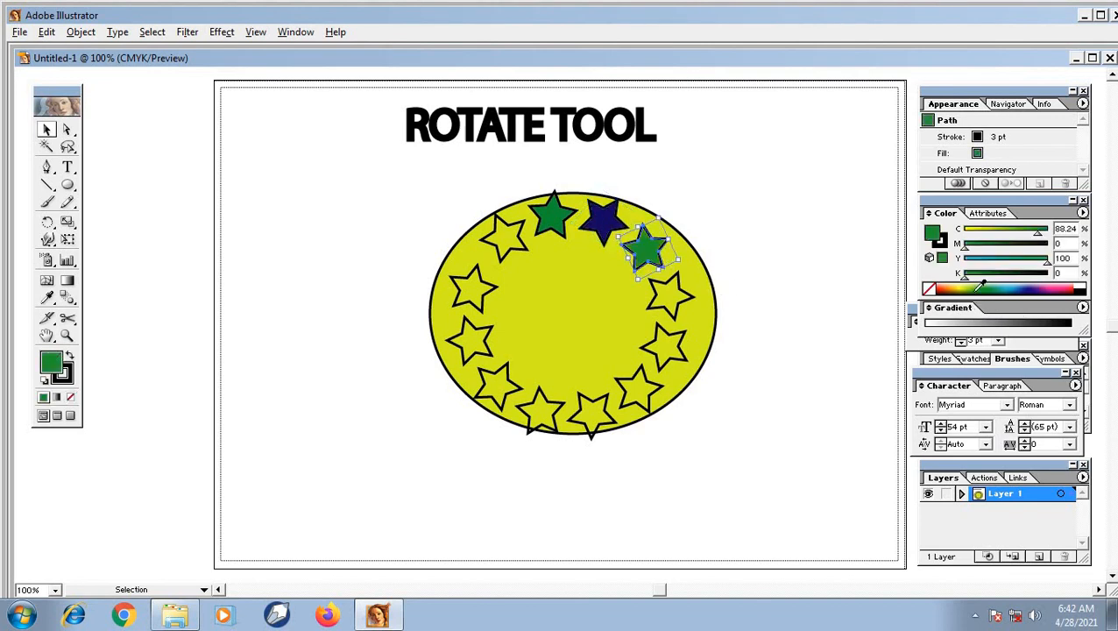
{"action": "left_click", "coordinate": [682, 303]}
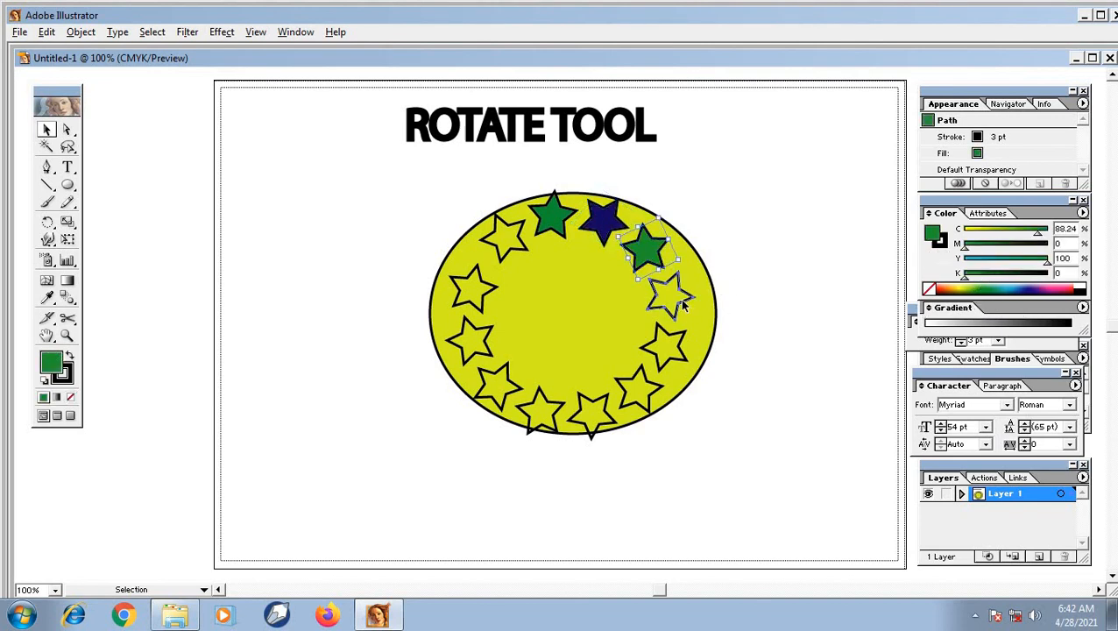
{"action": "left_click", "coordinate": [1073, 288]}
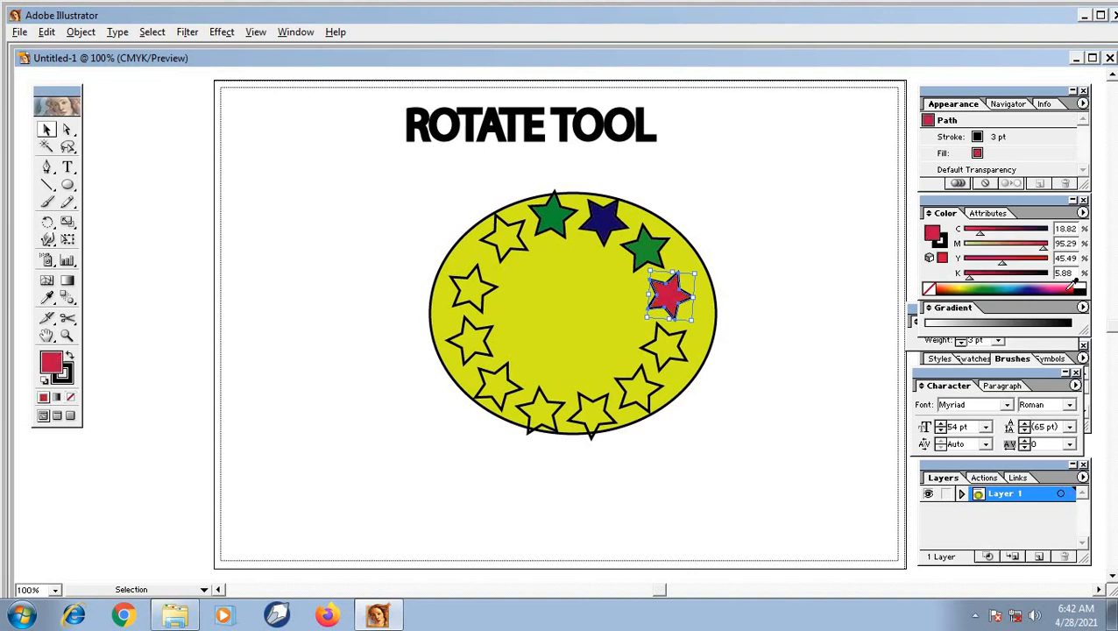
Step: Fill the two stars clockwise after the crimson one with sky blue (C 89.02, Y 4.31) and yellow-green (C 29.02, M 1.18, Y 96.86)
{"action": "left_click", "coordinate": [678, 345]}
{"action": "left_click", "coordinate": [1010, 288]}
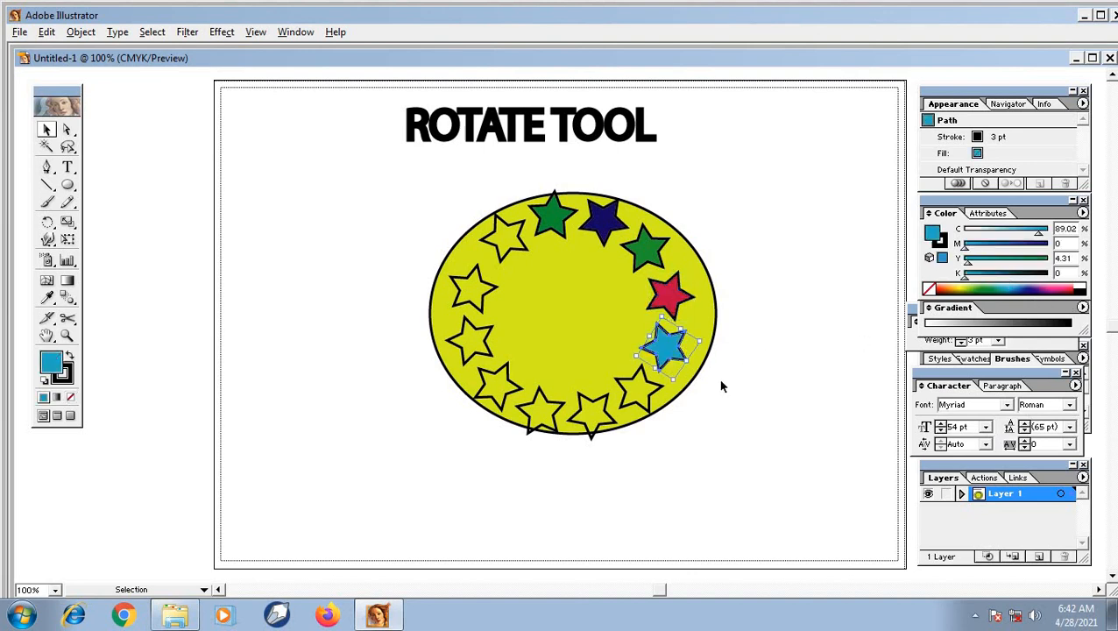
{"action": "left_click", "coordinate": [655, 394]}
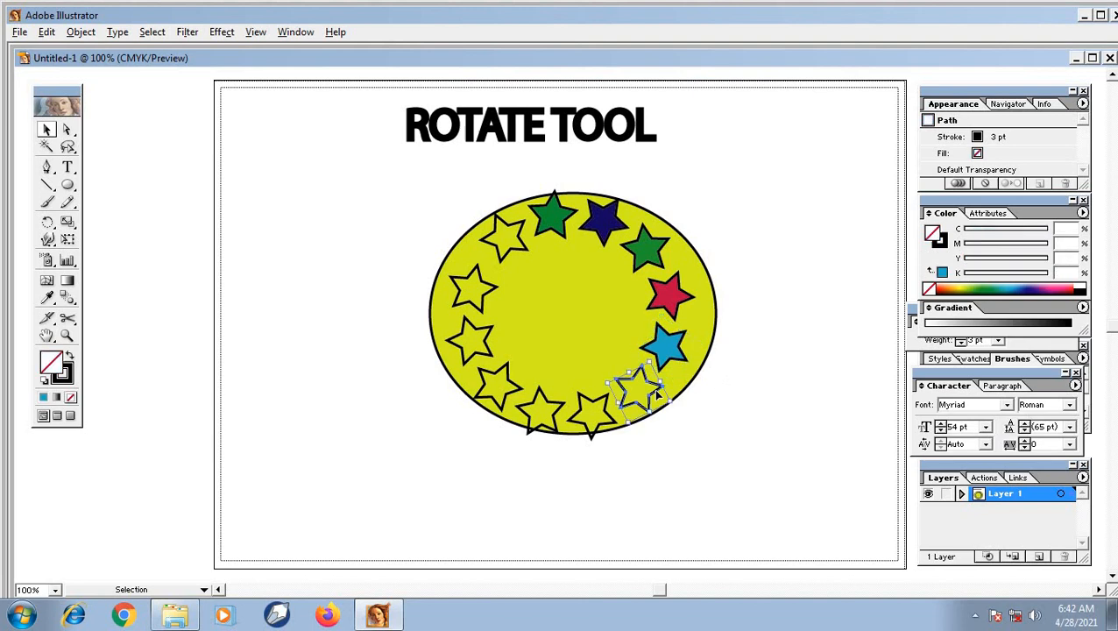
{"action": "left_click", "coordinate": [976, 286]}
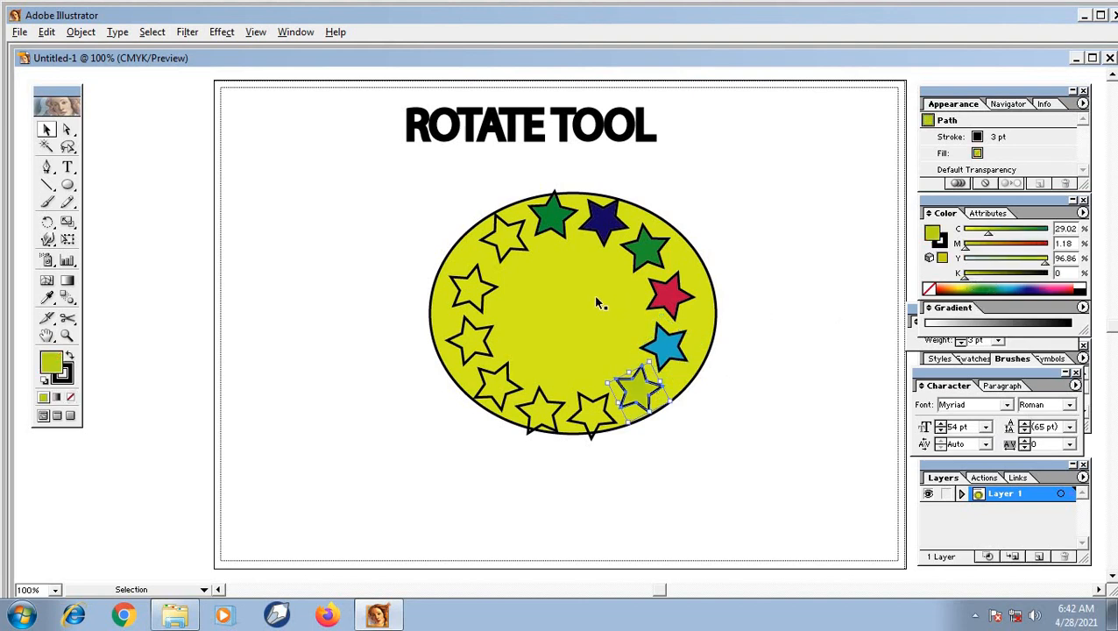